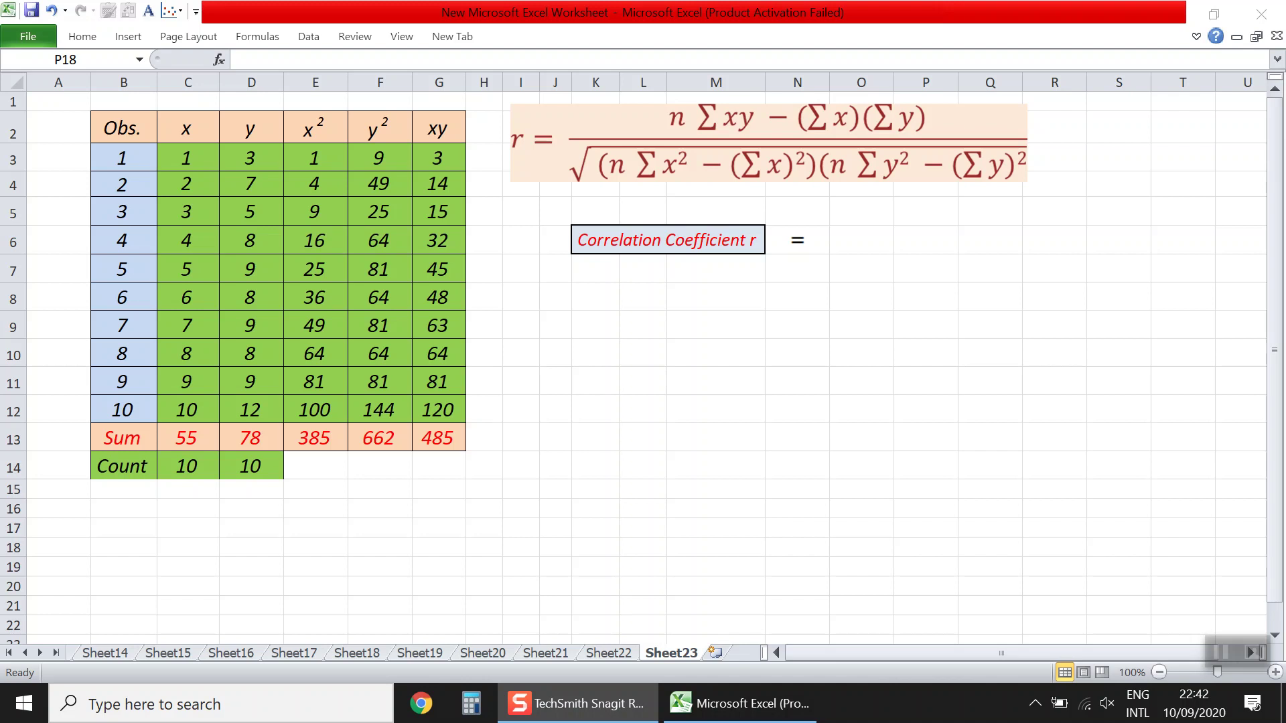
# Review the x, y, x², y² and xy columns, the Sum and Count rows, and the correlation formula picture
pyautogui.moveTo(186, 129); pyautogui.dragTo(251, 412)
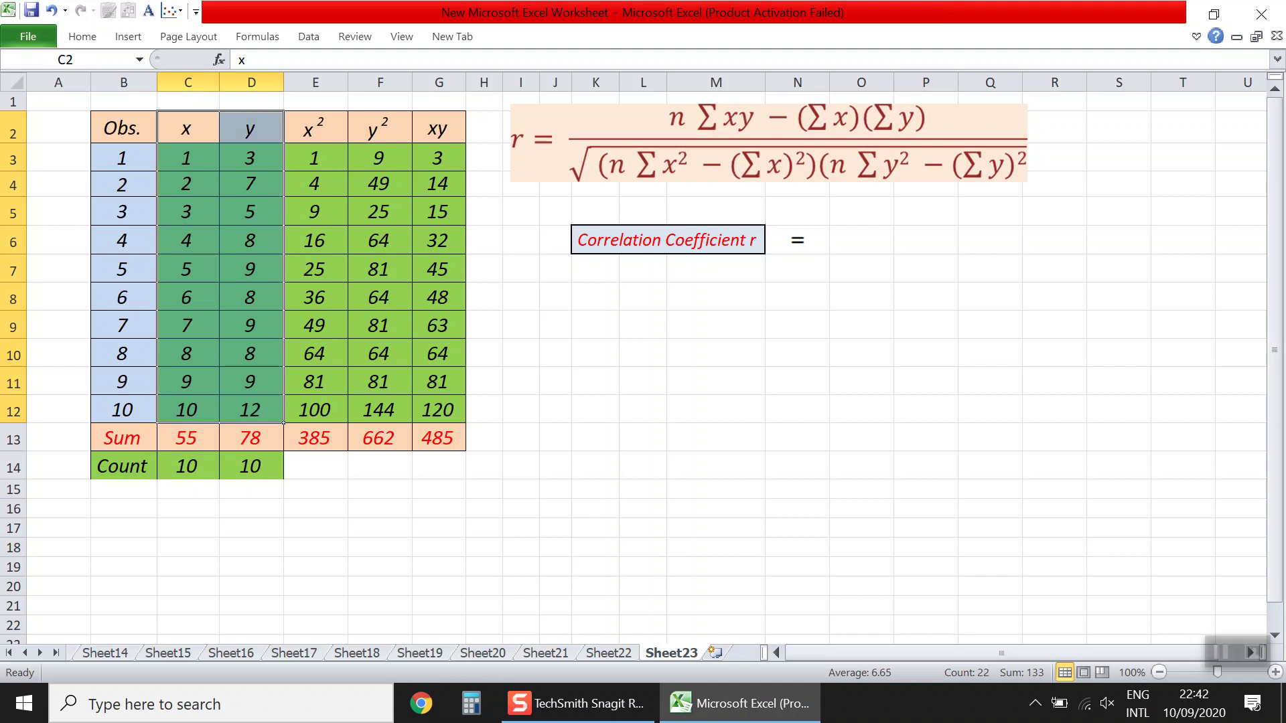
pyautogui.moveTo(315, 128); pyautogui.dragTo(315, 411)
pyautogui.moveTo(380, 128); pyautogui.dragTo(380, 410)
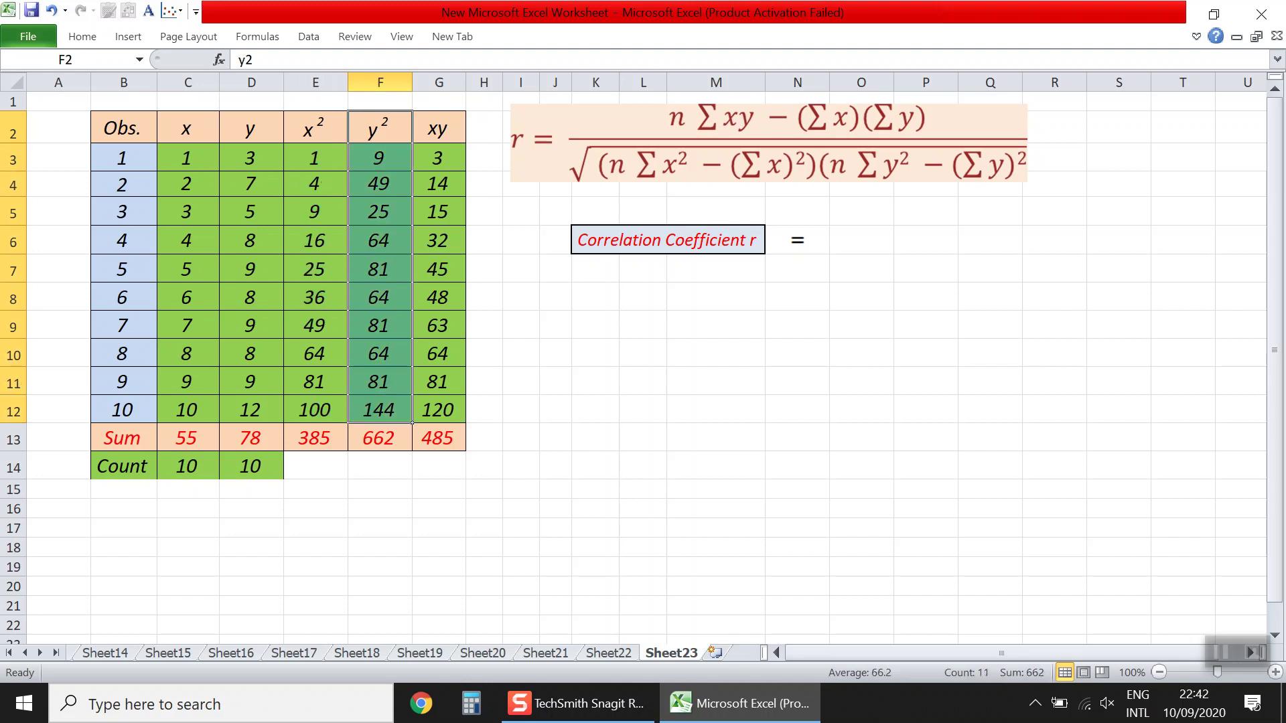
pyautogui.moveTo(438, 129); pyautogui.dragTo(438, 410)
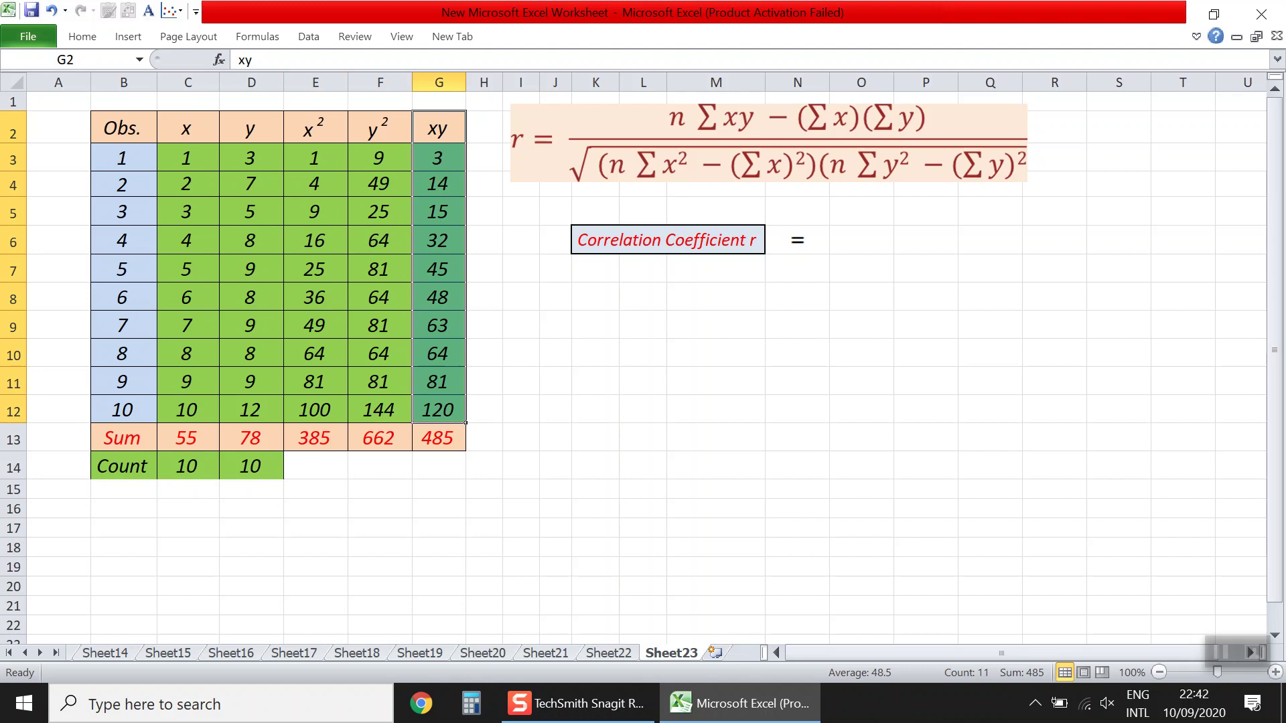
pyautogui.moveTo(186, 438); pyautogui.dragTo(437, 438)
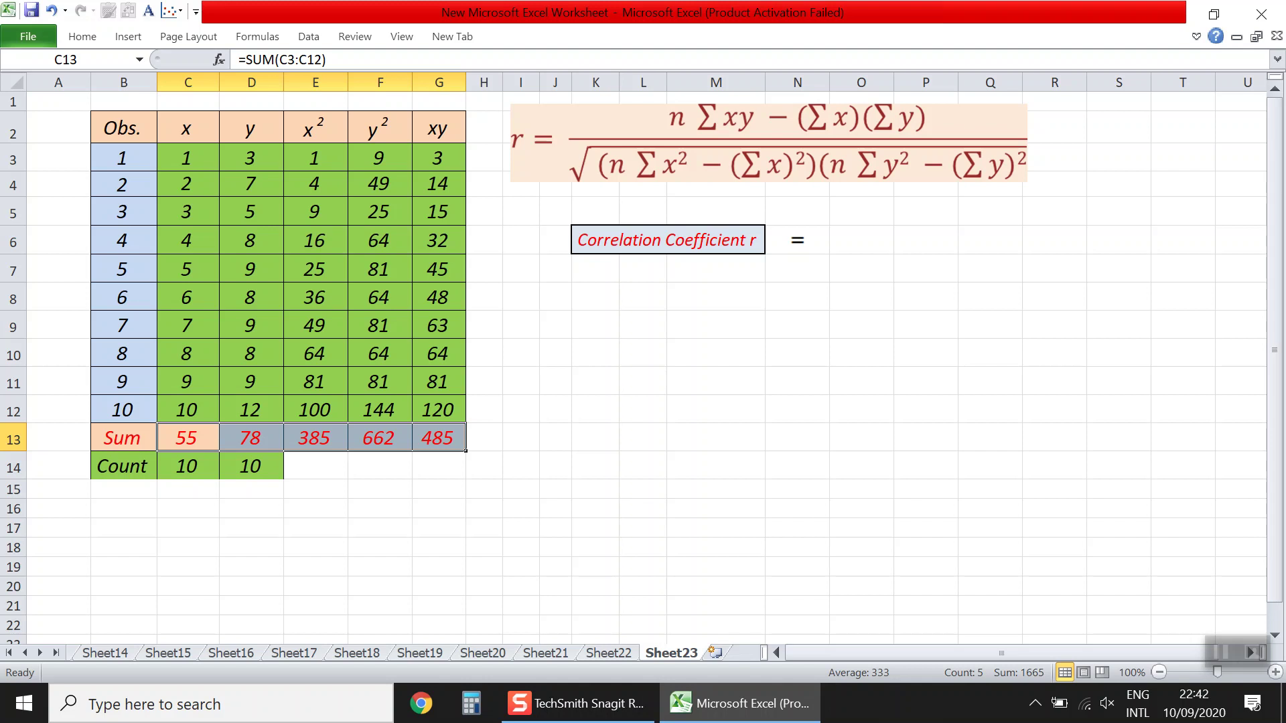
pyautogui.click(123, 466)
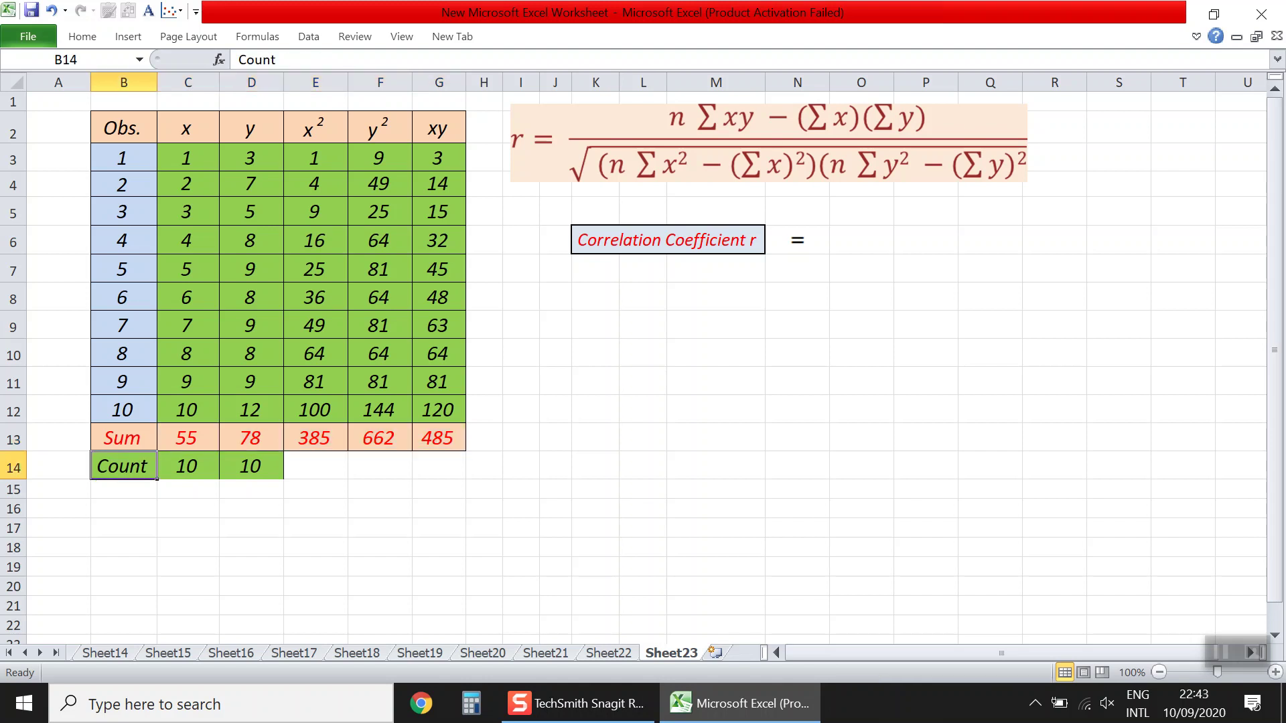
pyautogui.click(188, 466)
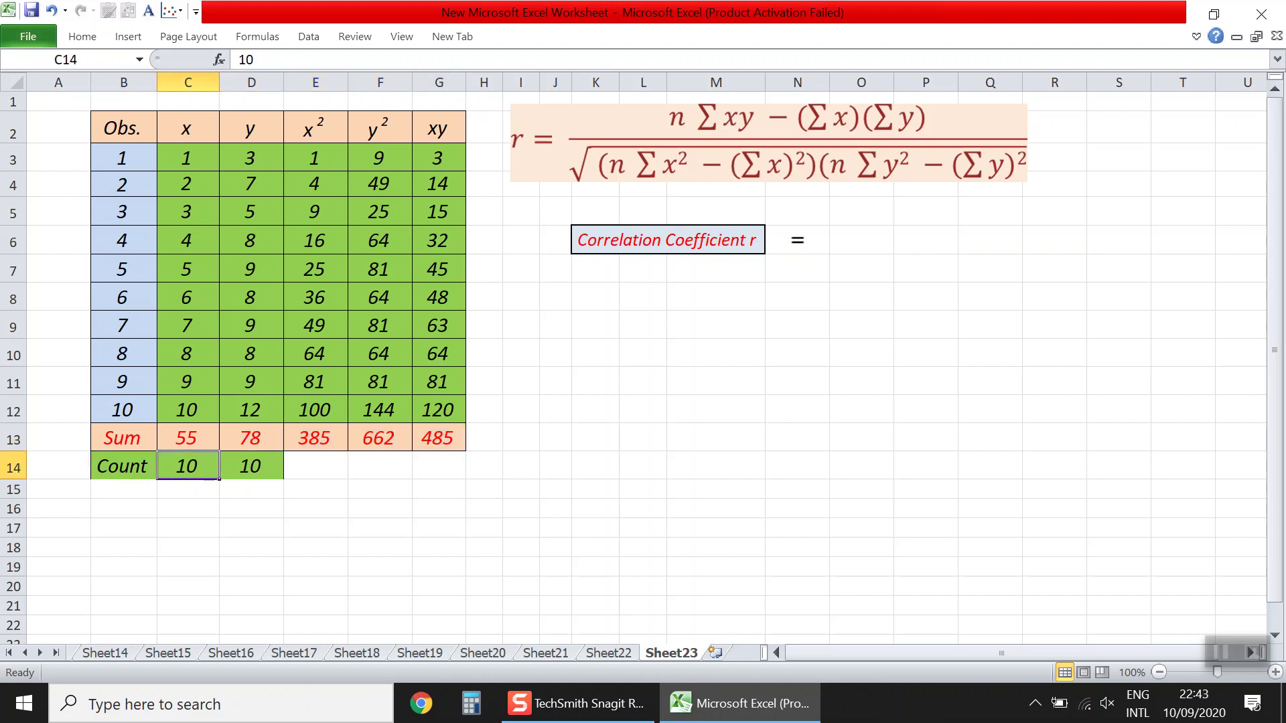
pyautogui.click(595, 509)
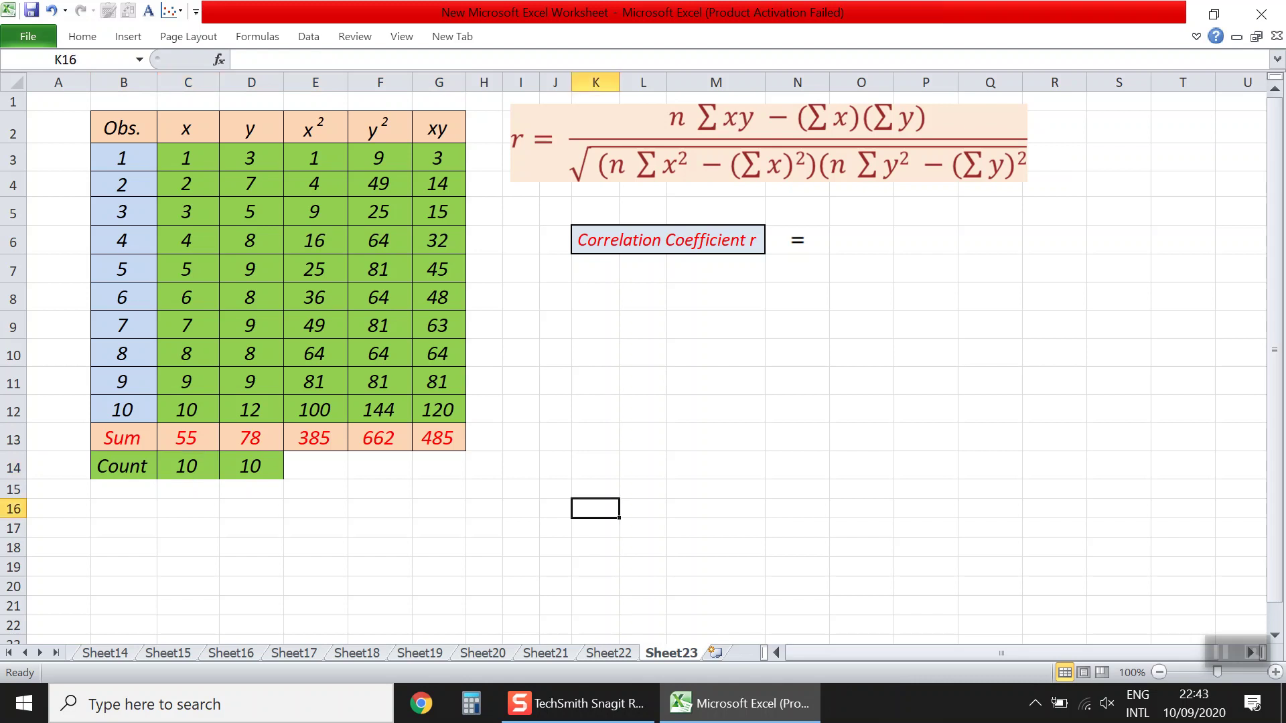
pyautogui.click(769, 142)
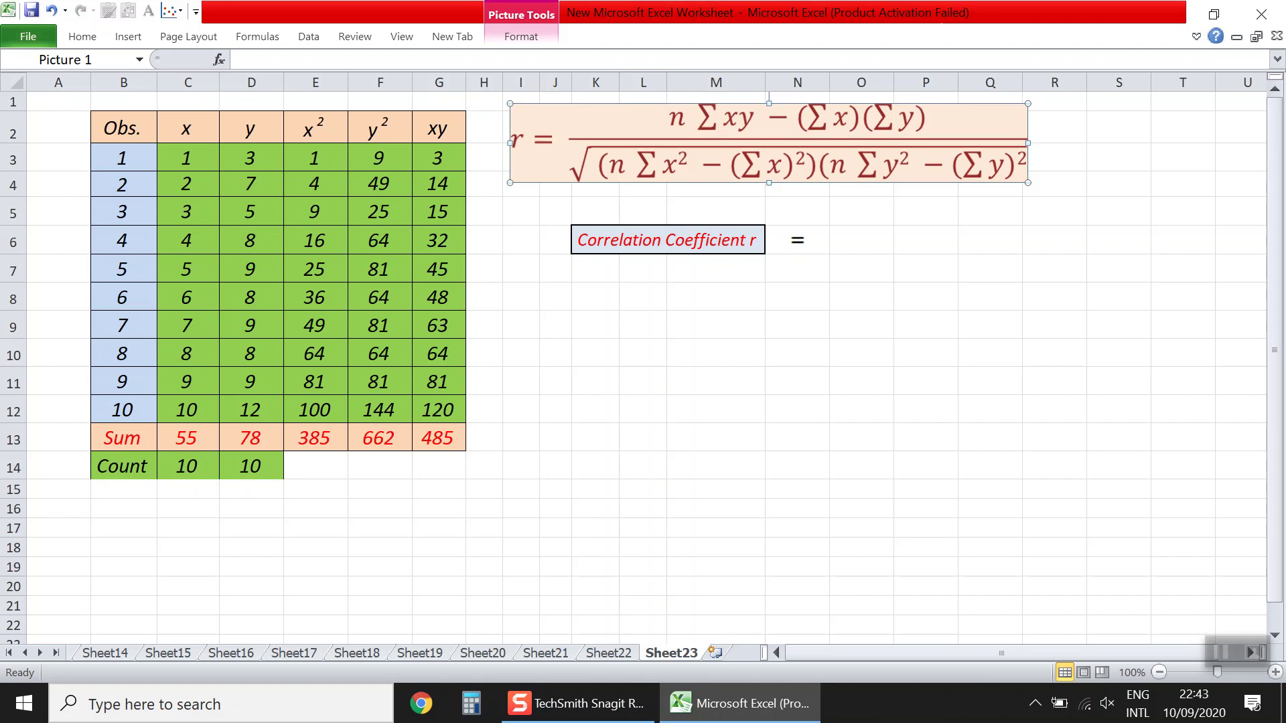
# Begin the correlation coefficient formula in cell O6 with the numerator =(C14*G13-C13*D13)
pyautogui.click(861, 240)
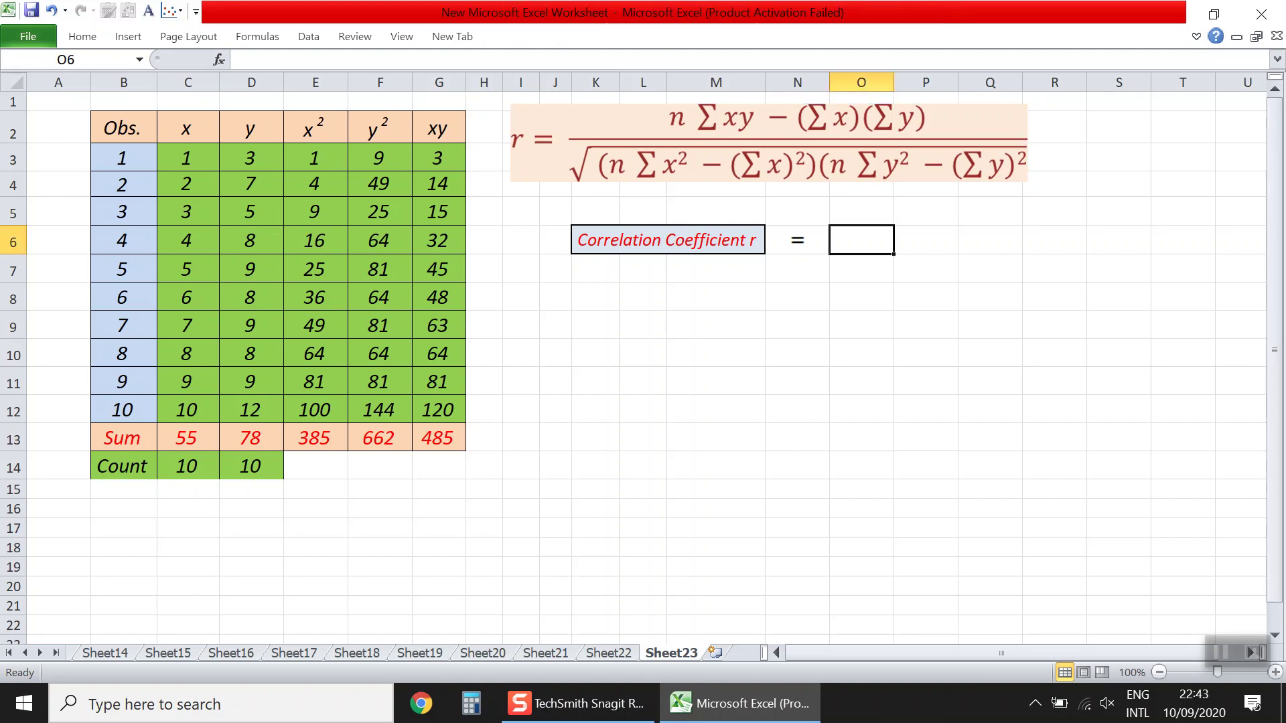
pyautogui.write('=')
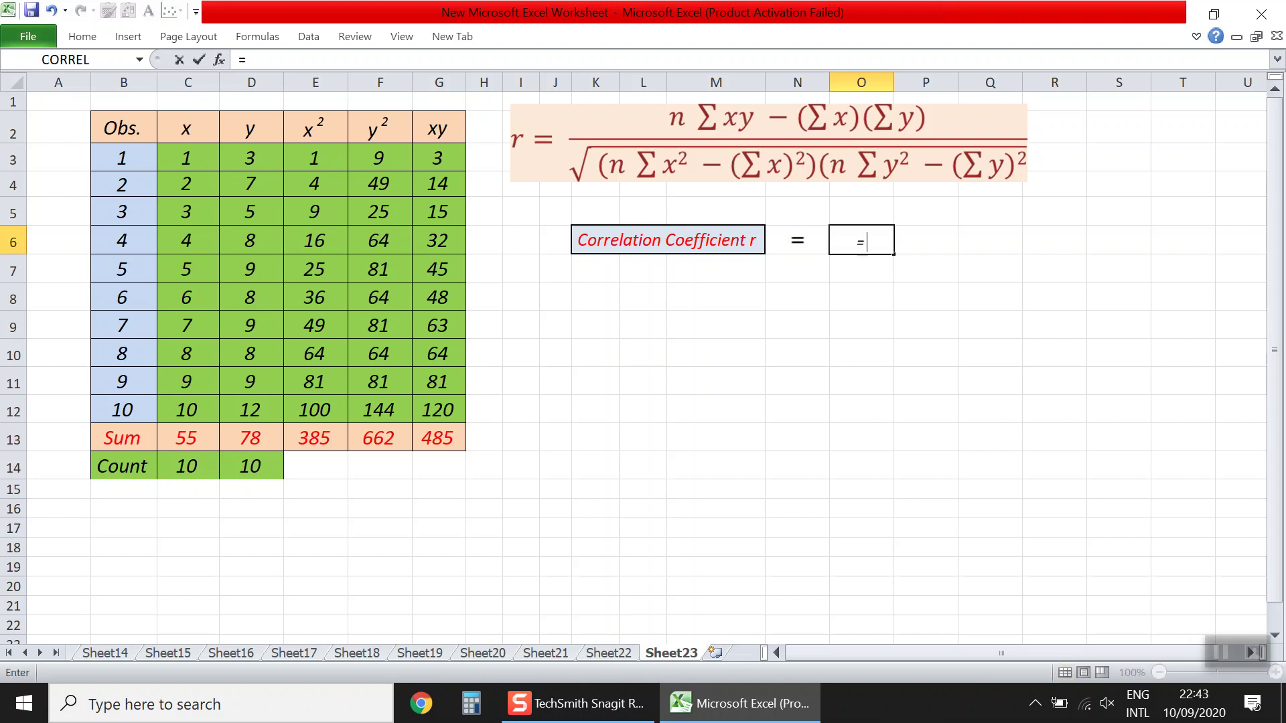
pyautogui.write('(')
pyautogui.click(188, 466)
pyautogui.write('*')
pyautogui.click(439, 438)
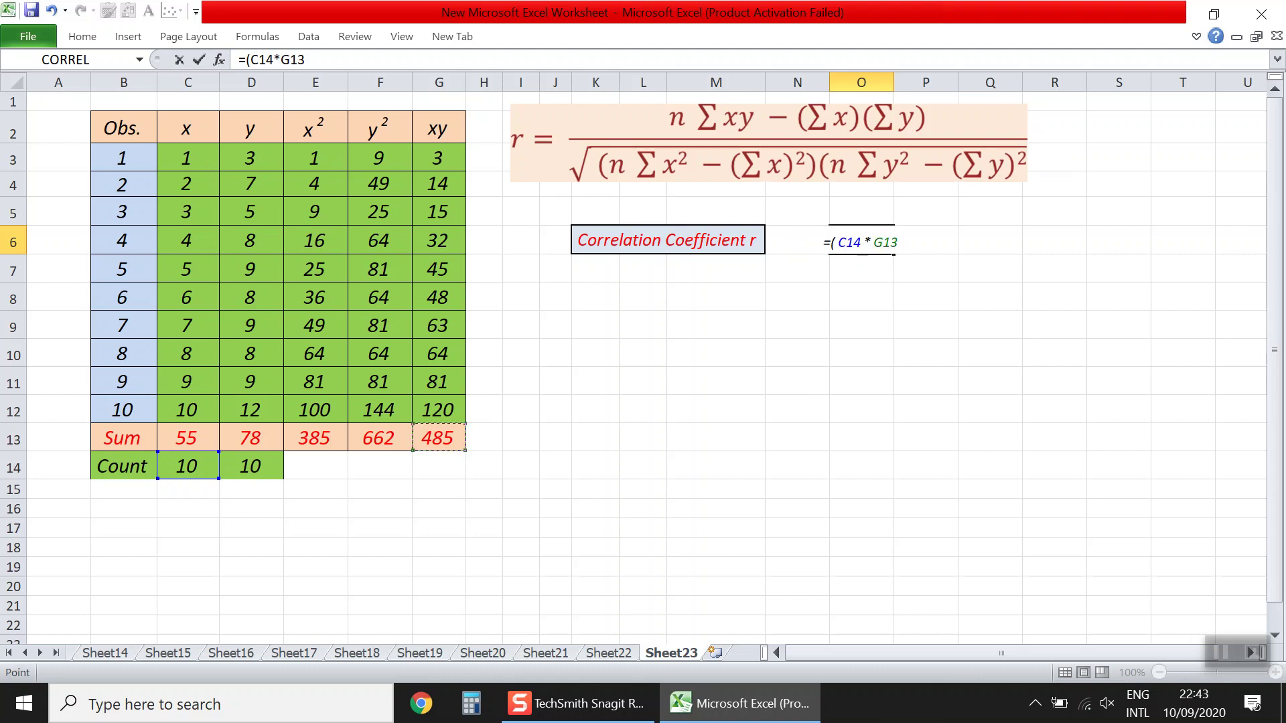
pyautogui.write('-')
pyautogui.click(188, 438)
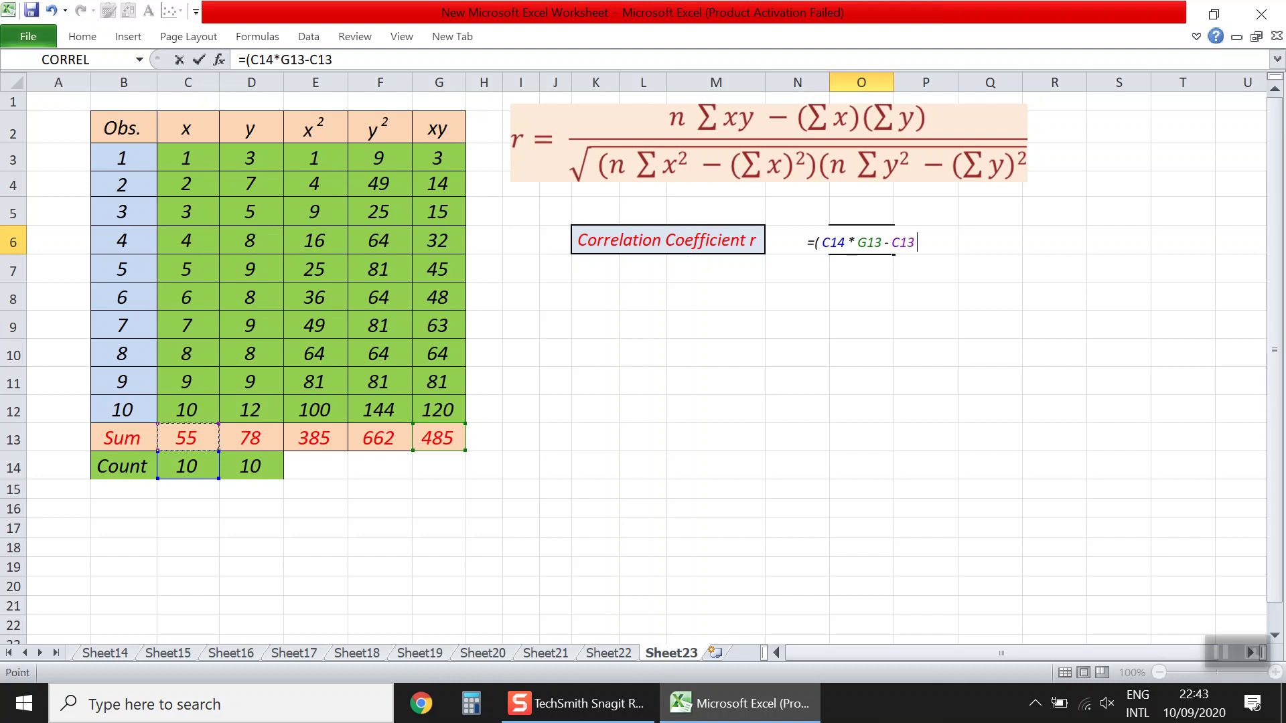
pyautogui.write('*')
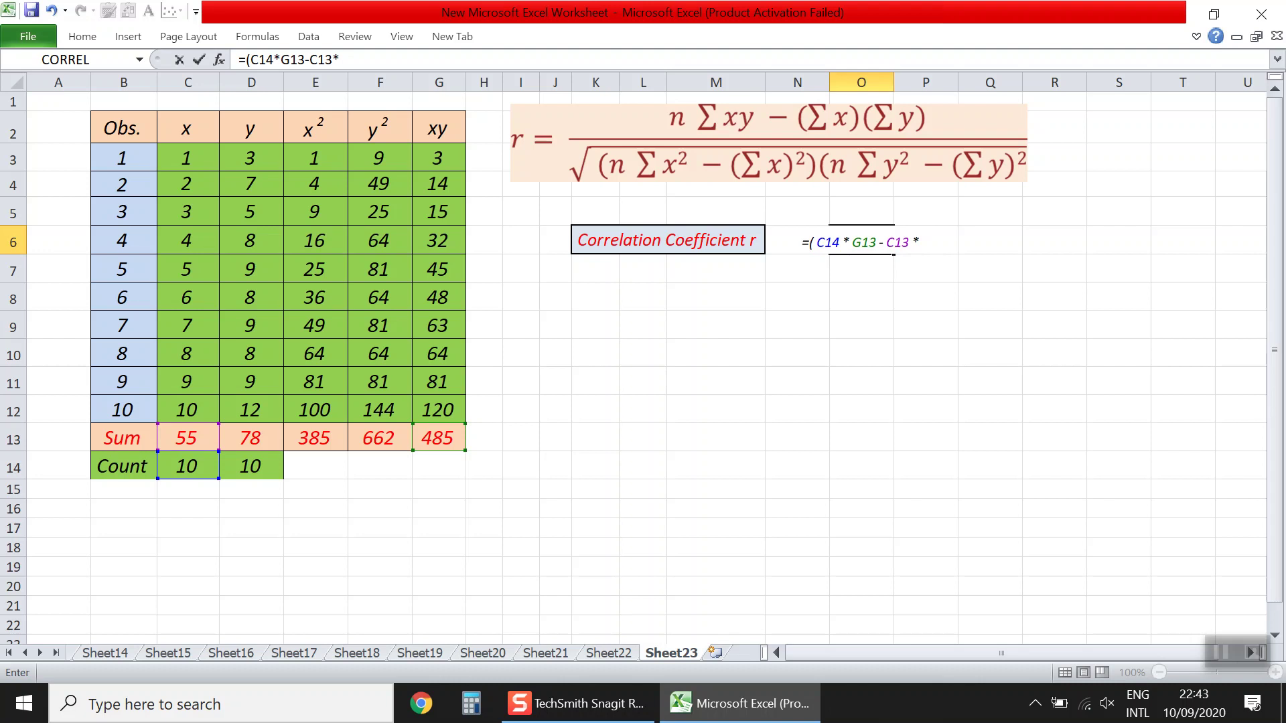
pyautogui.click(251, 438)
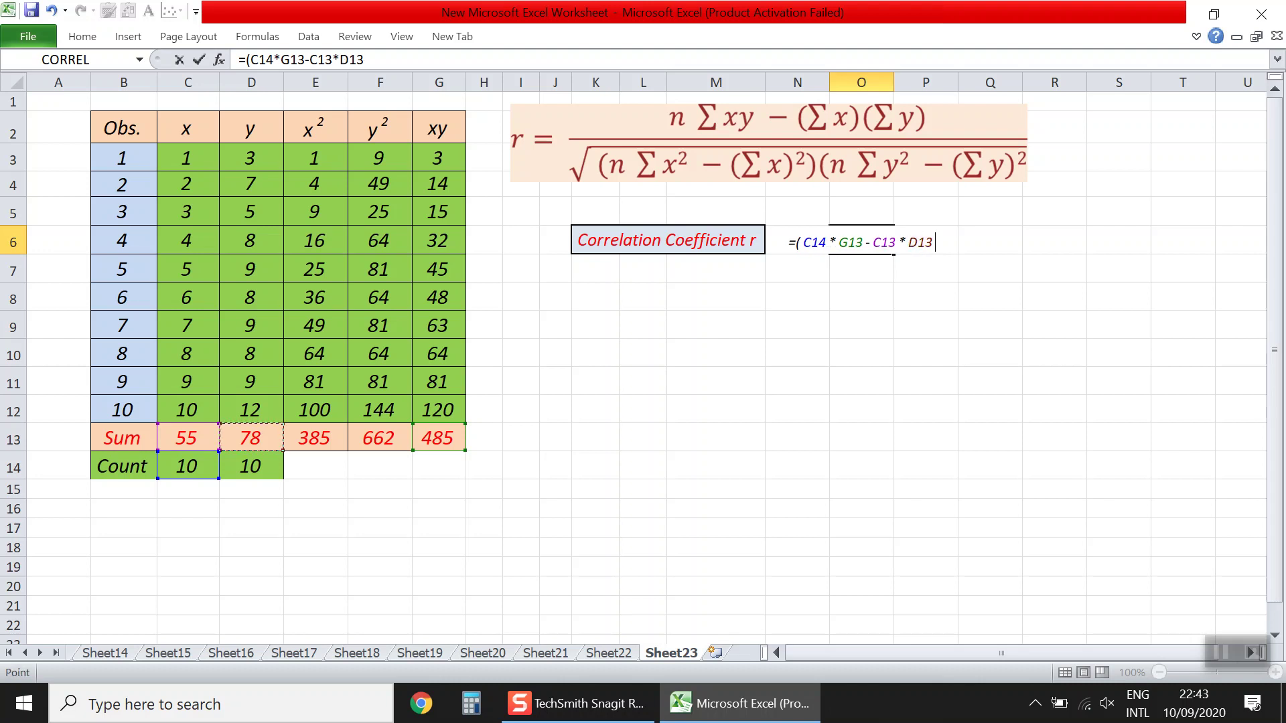
pyautogui.write(')')
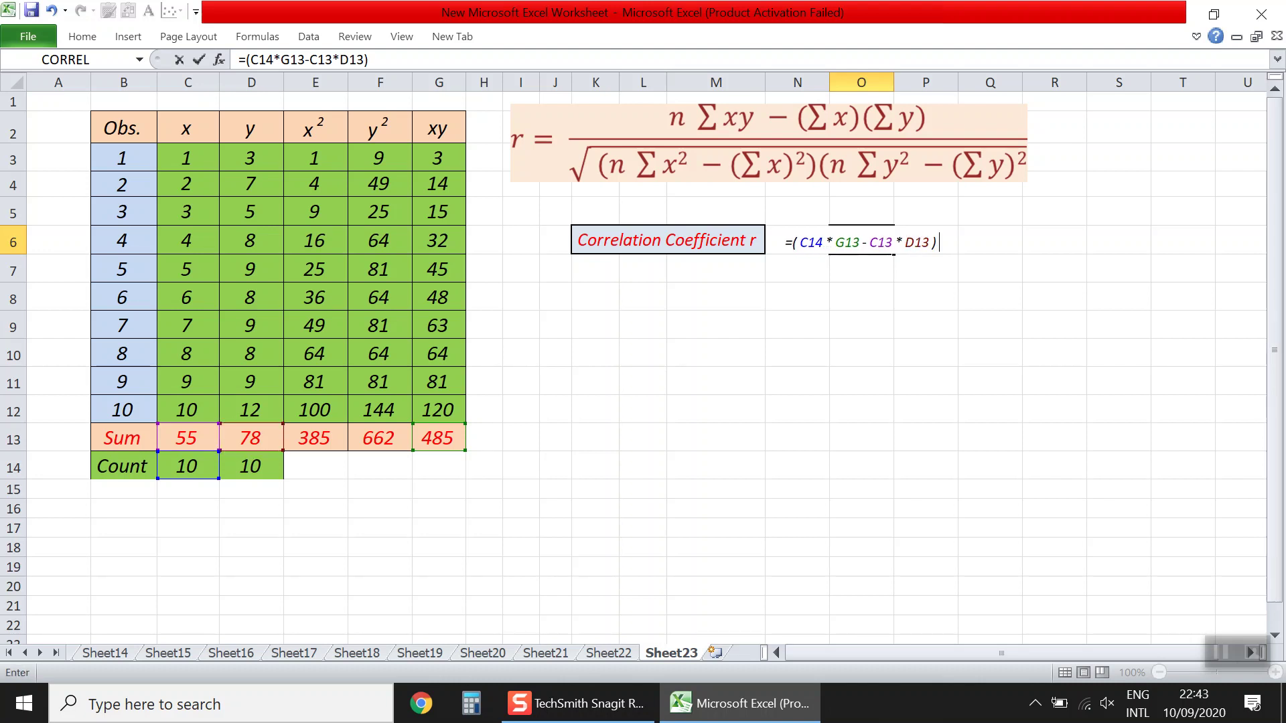
pyautogui.write('/')
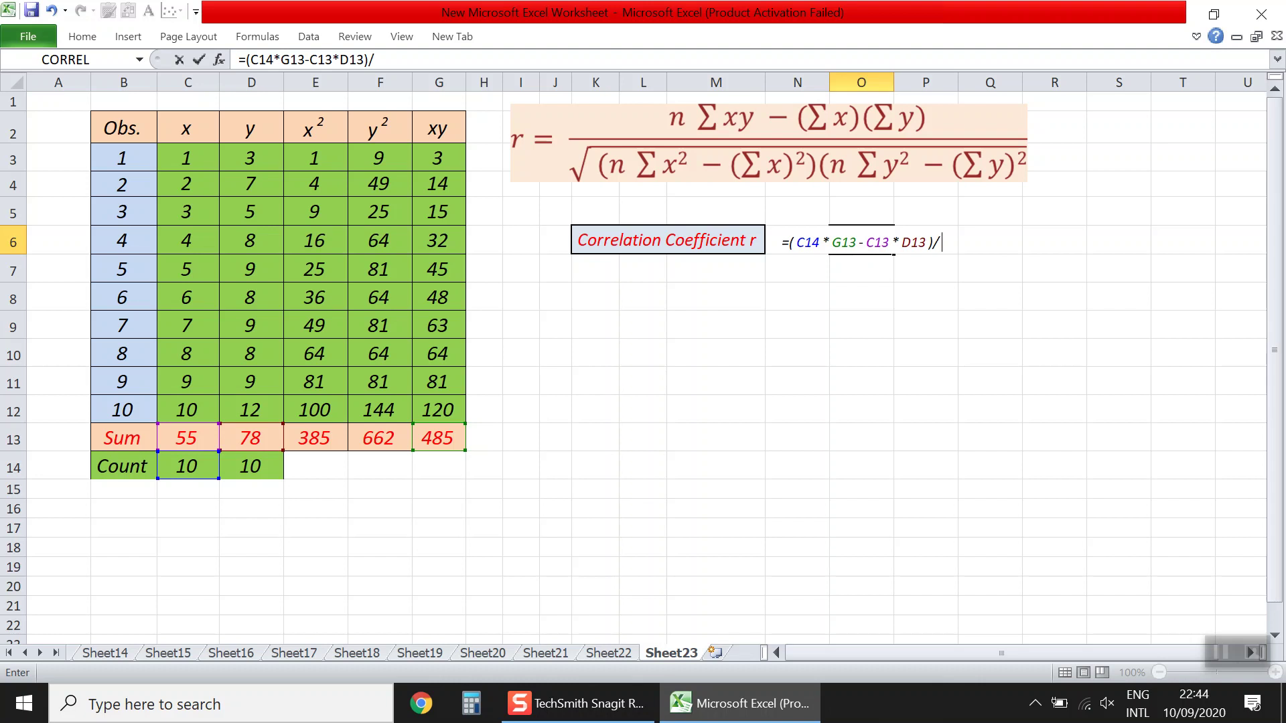
pyautogui.write('s')
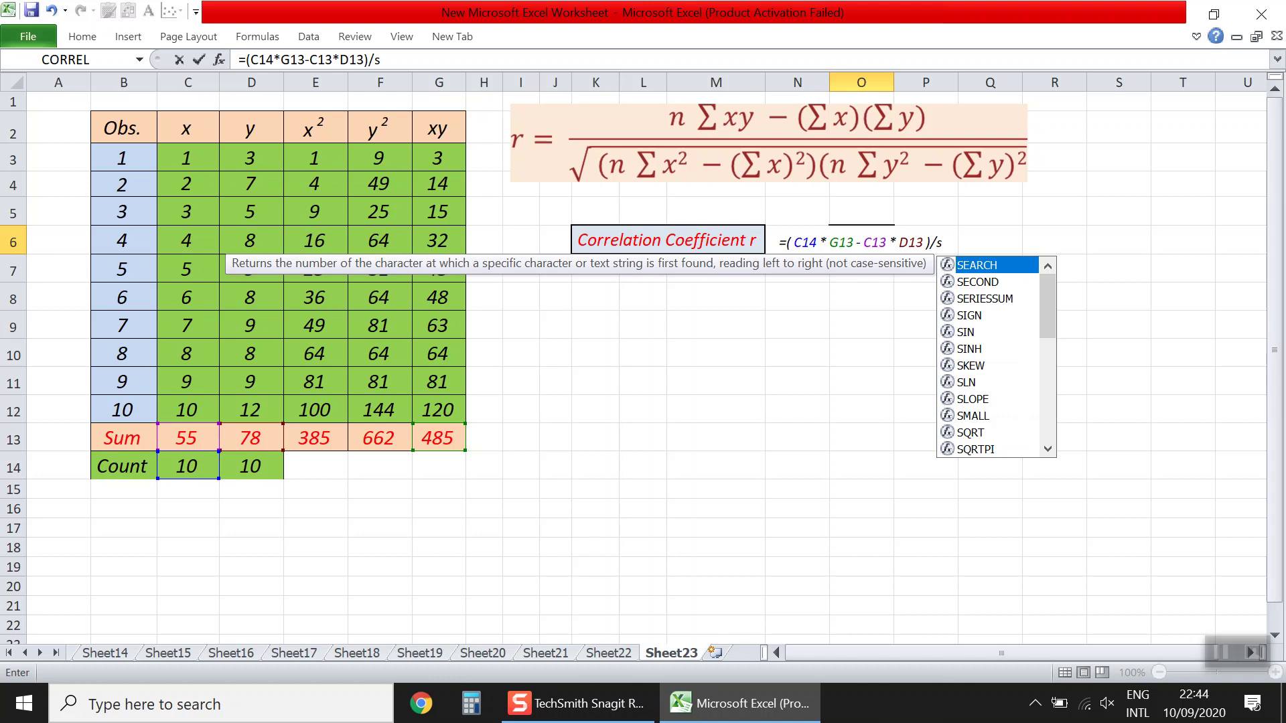
# Divide the numerator in O6 by a SQRT function, leaving its argument open
pyautogui.press('Down')
pyautogui.press('Down')
pyautogui.press('Down')
pyautogui.press('Down')
pyautogui.press('Down')
pyautogui.press('Down')
pyautogui.press('Down')
pyautogui.press('Down')
pyautogui.press('Down')
pyautogui.press('Down')
pyautogui.press('Tab')
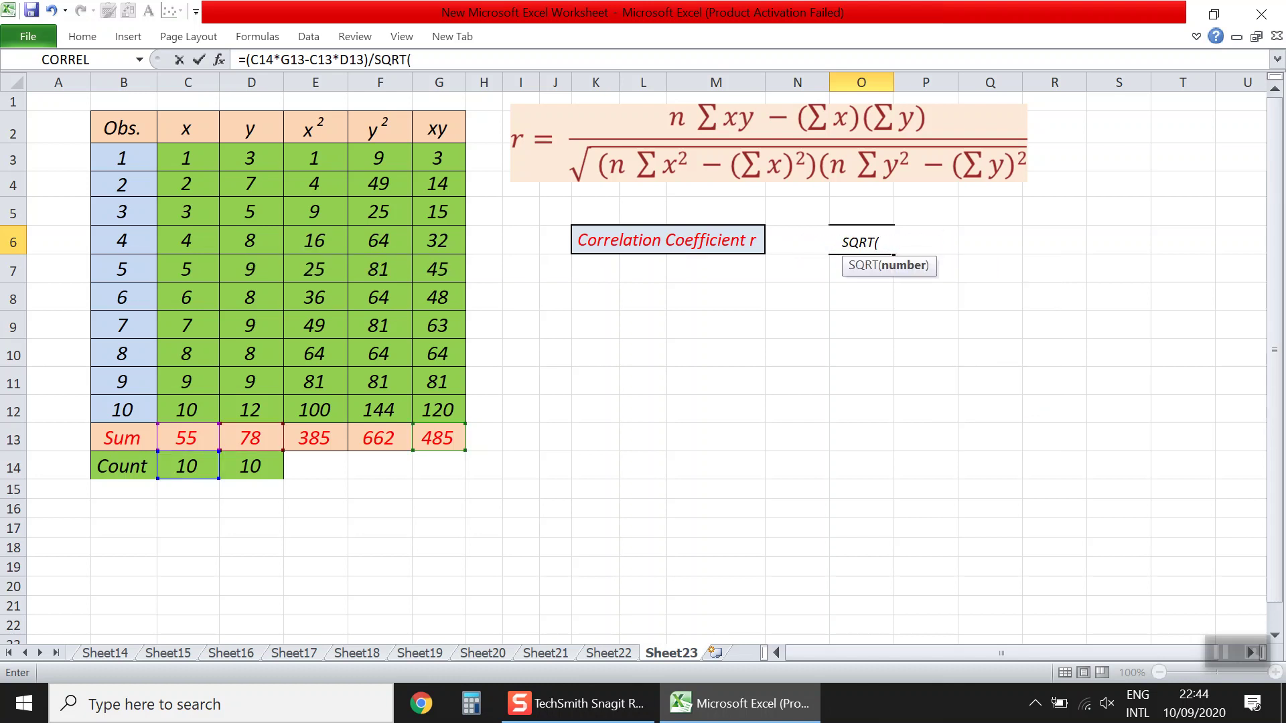
# Enter the x factor (C14*E13-C13*C13) as the first part of the square root's argument
pyautogui.write('(')
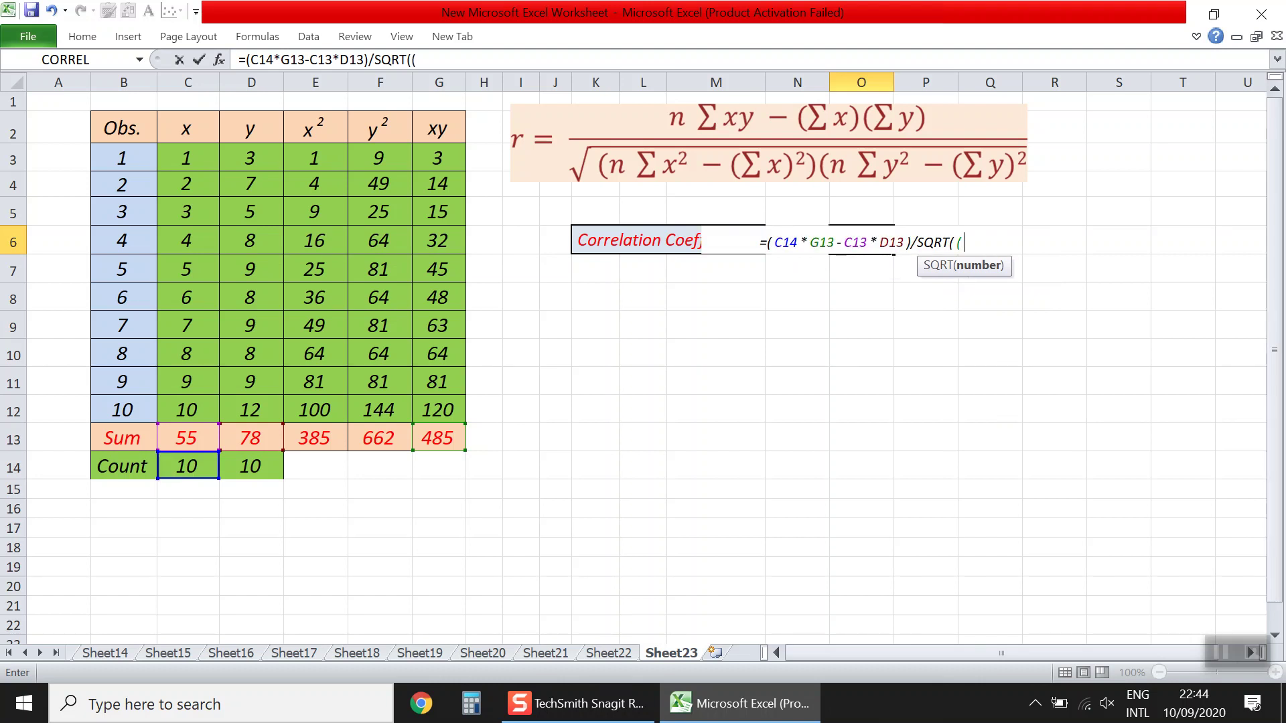
pyautogui.click(189, 466)
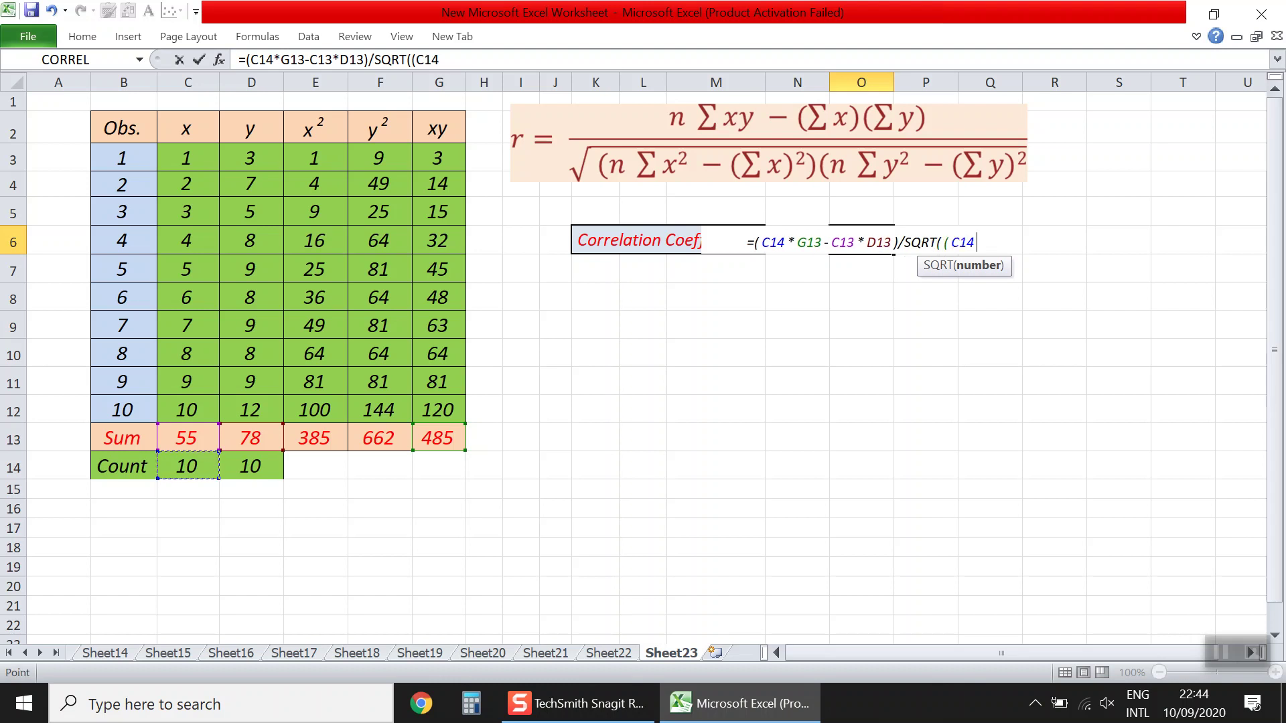
pyautogui.write('*')
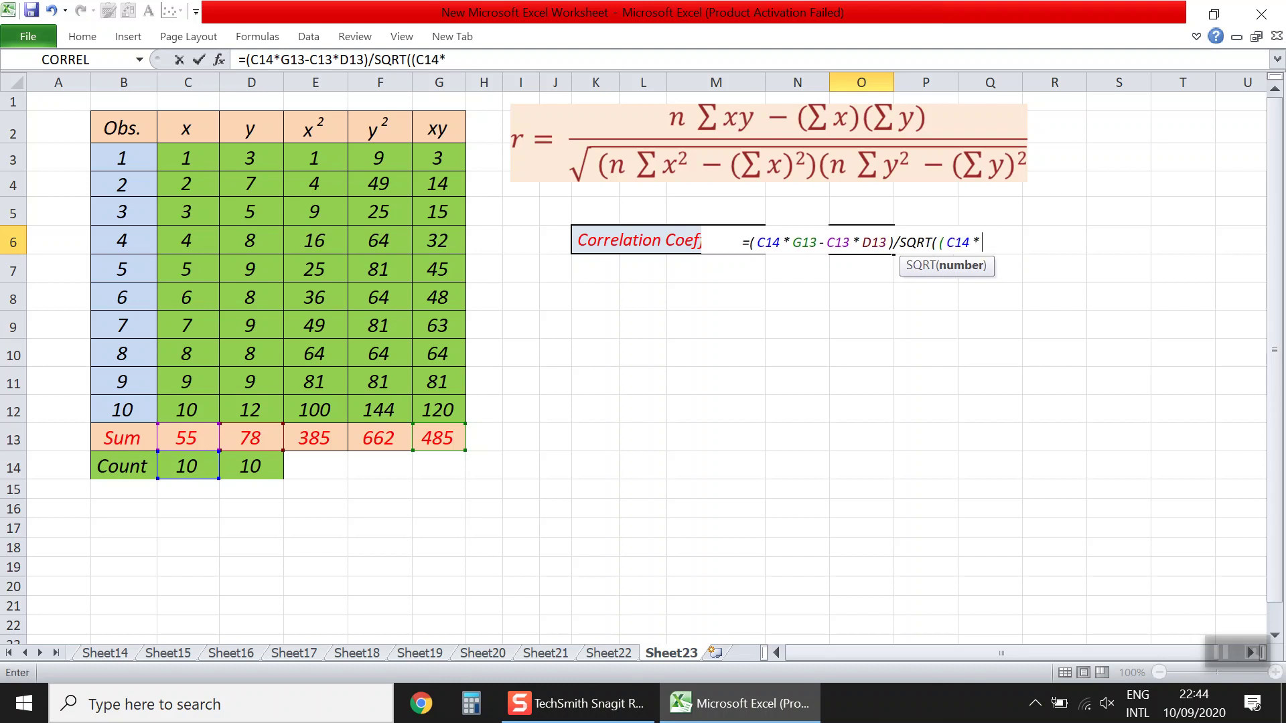
pyautogui.click(315, 438)
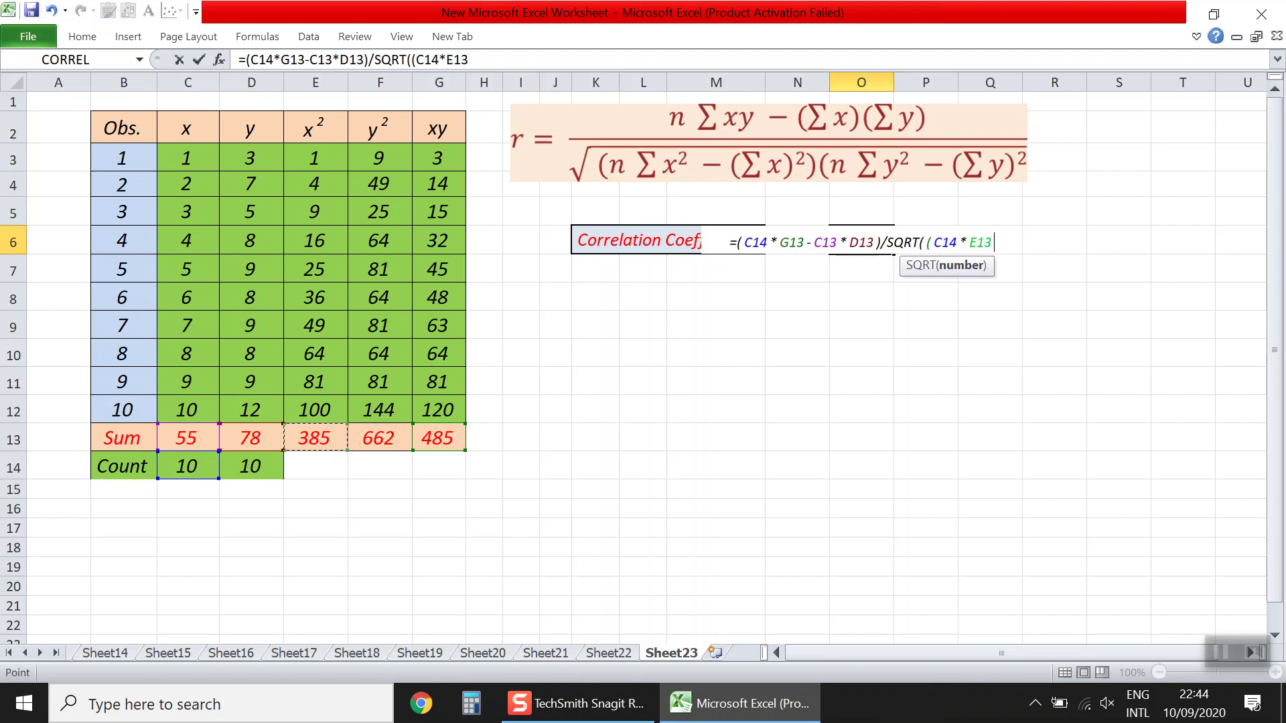
pyautogui.write('-')
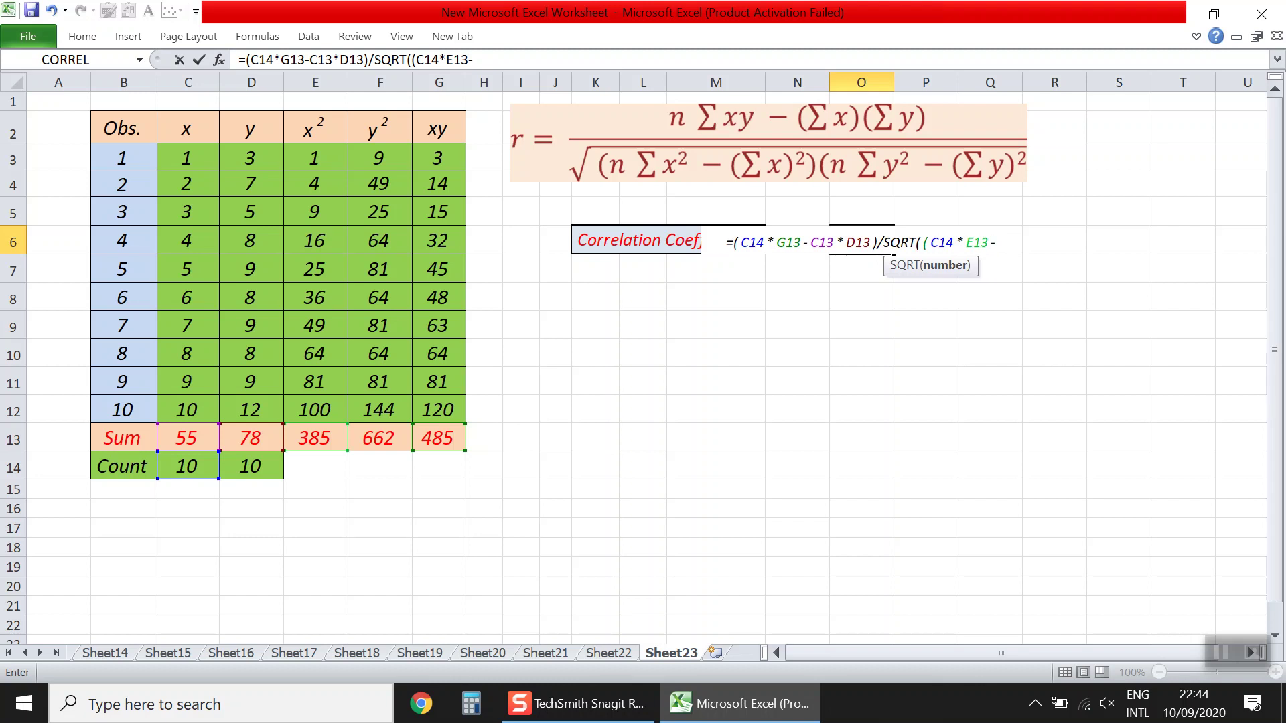
pyautogui.click(187, 438)
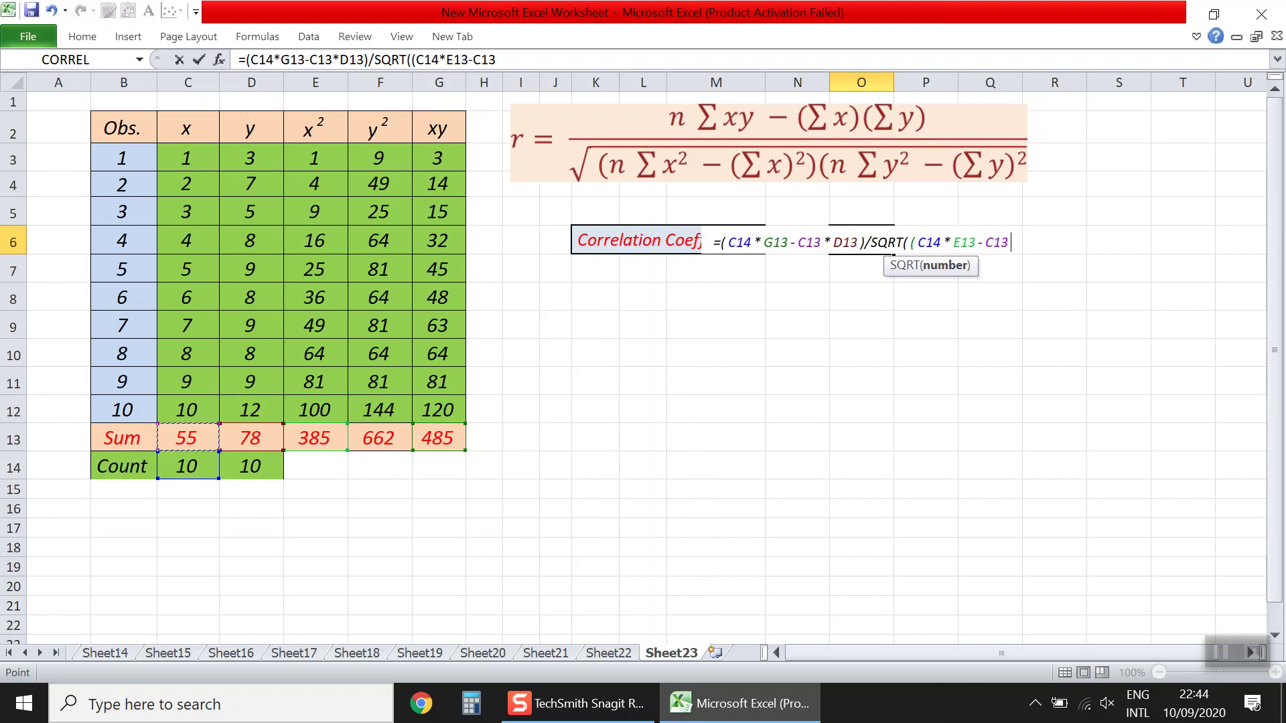
pyautogui.write('*')
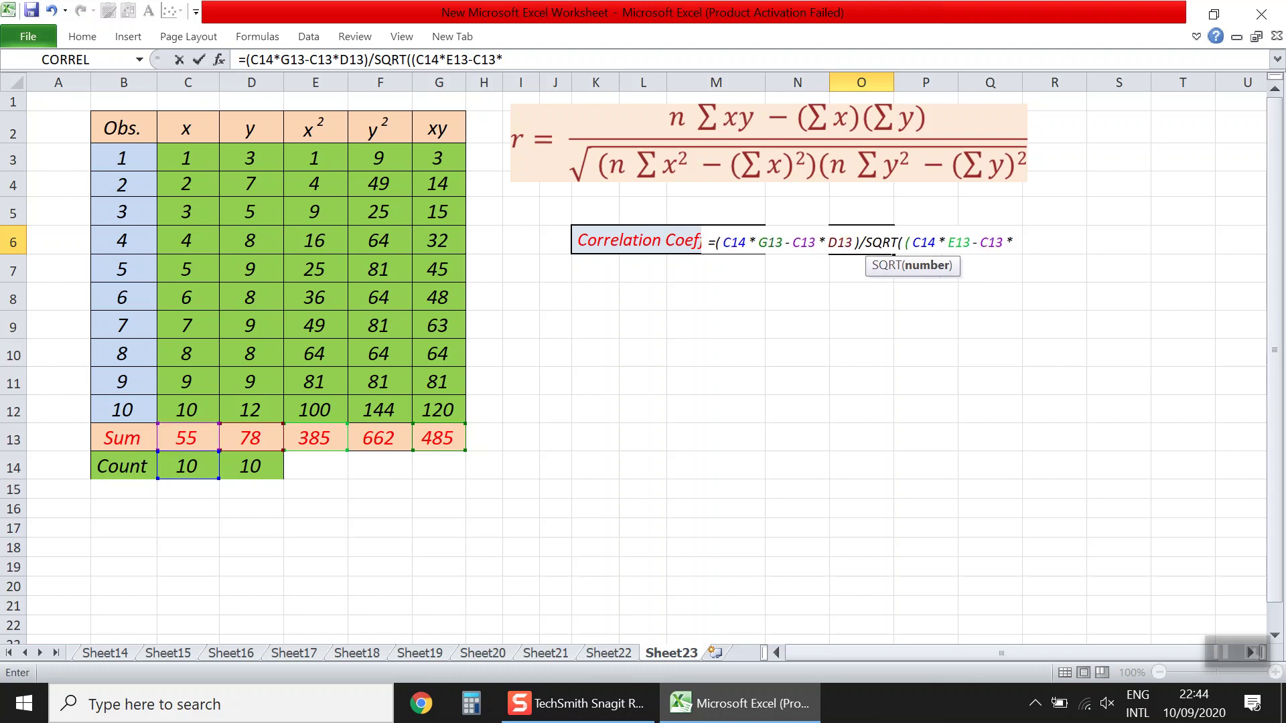
pyautogui.click(188, 438)
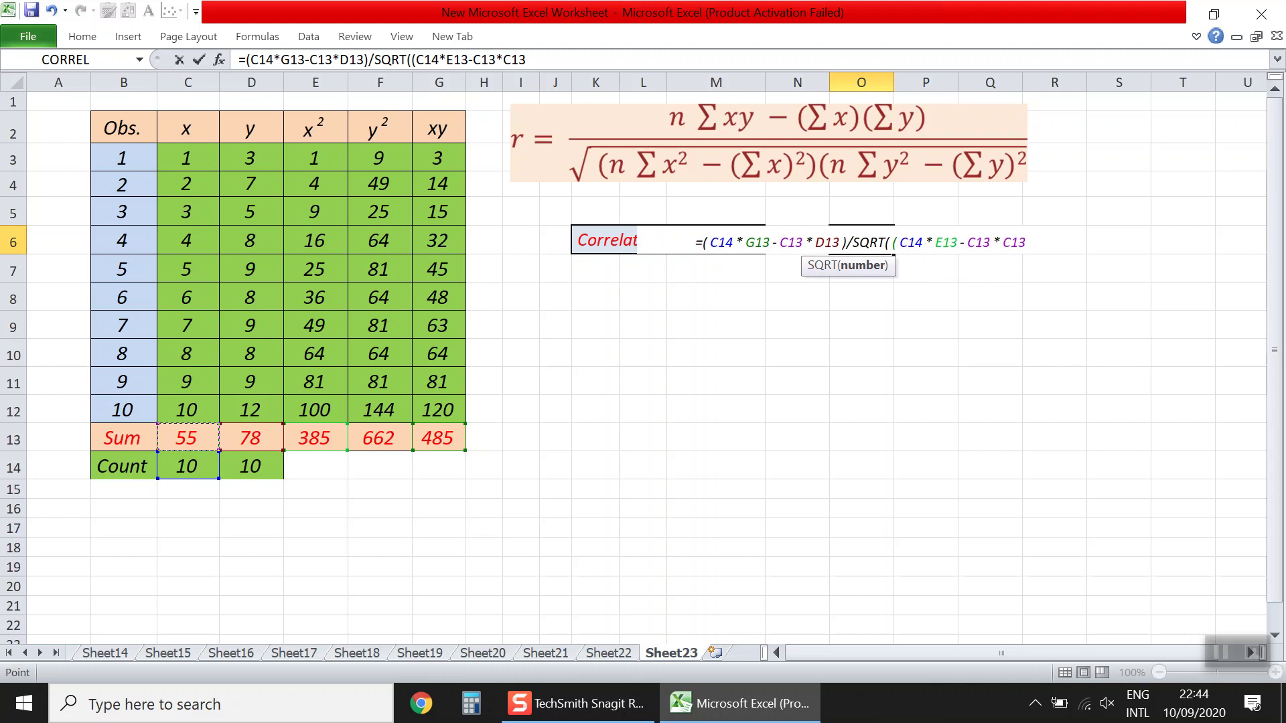
pyautogui.write(')')
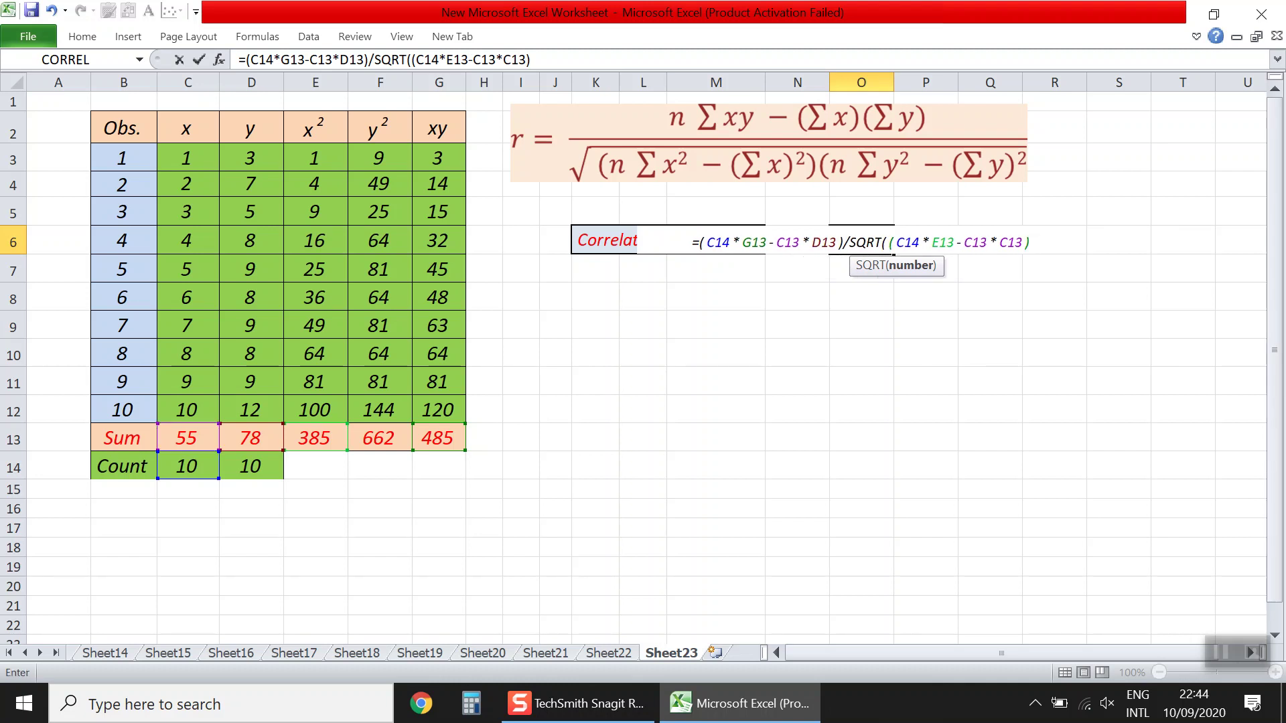
pyautogui.write('*(')
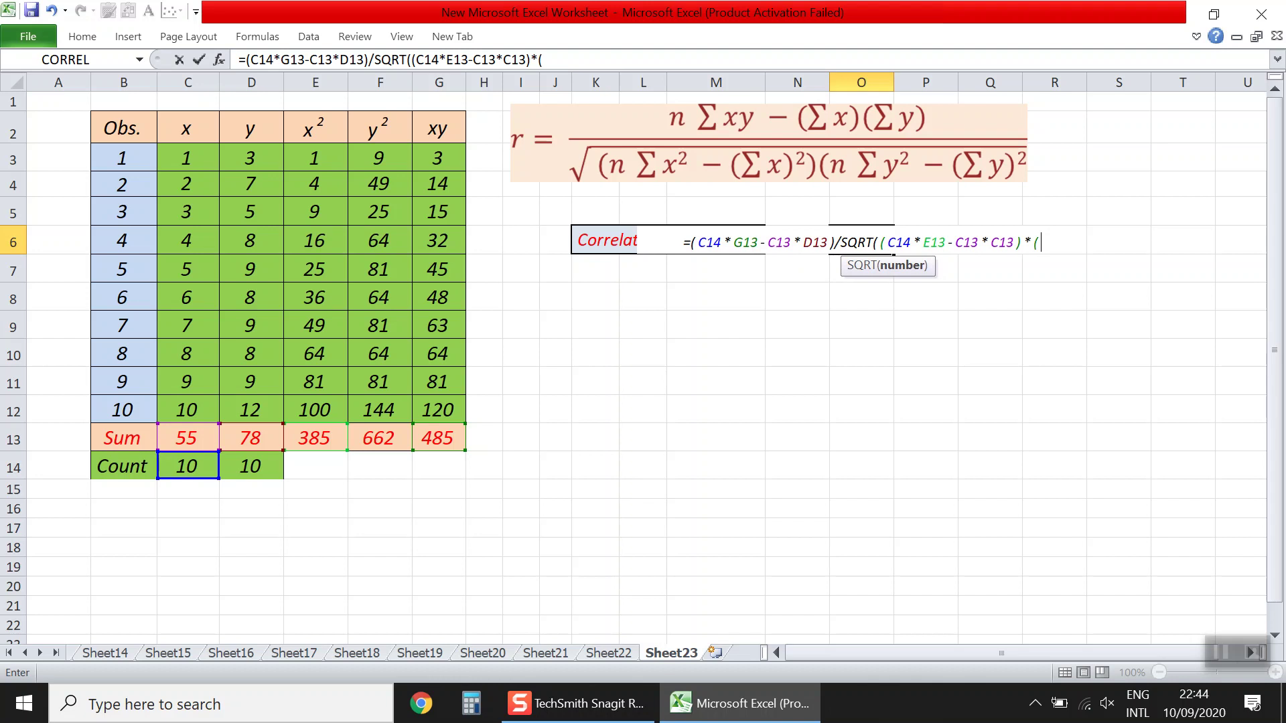
# Multiply the square root's x factor by the y factor (C14*F13-D13*D13), close the SQRT function and commit the formula in O6
pyautogui.click(188, 466)
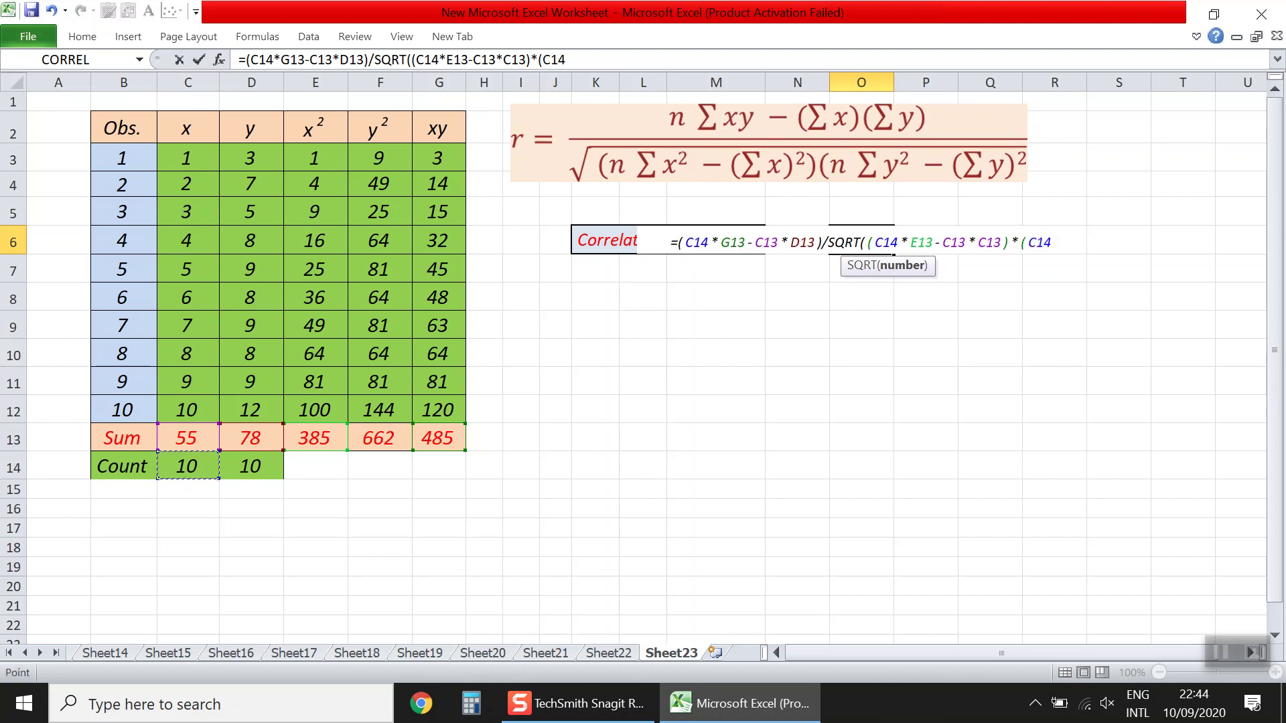
pyautogui.write('*')
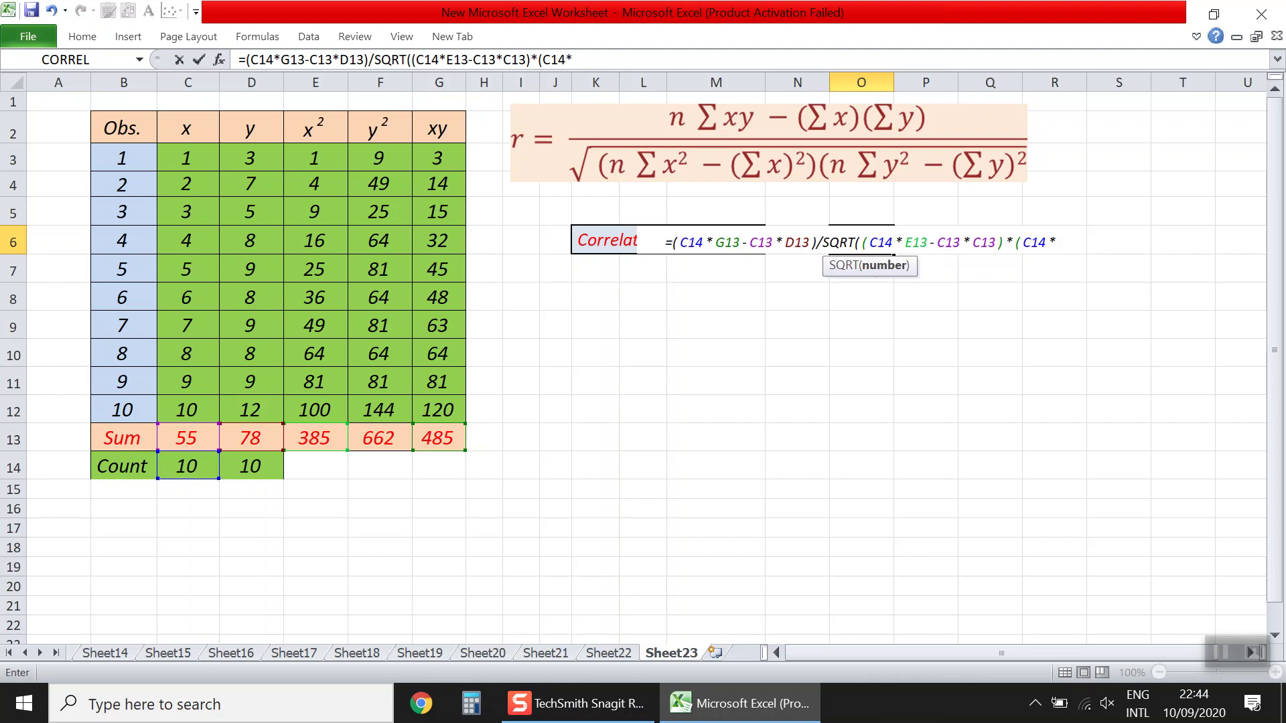
pyautogui.click(380, 438)
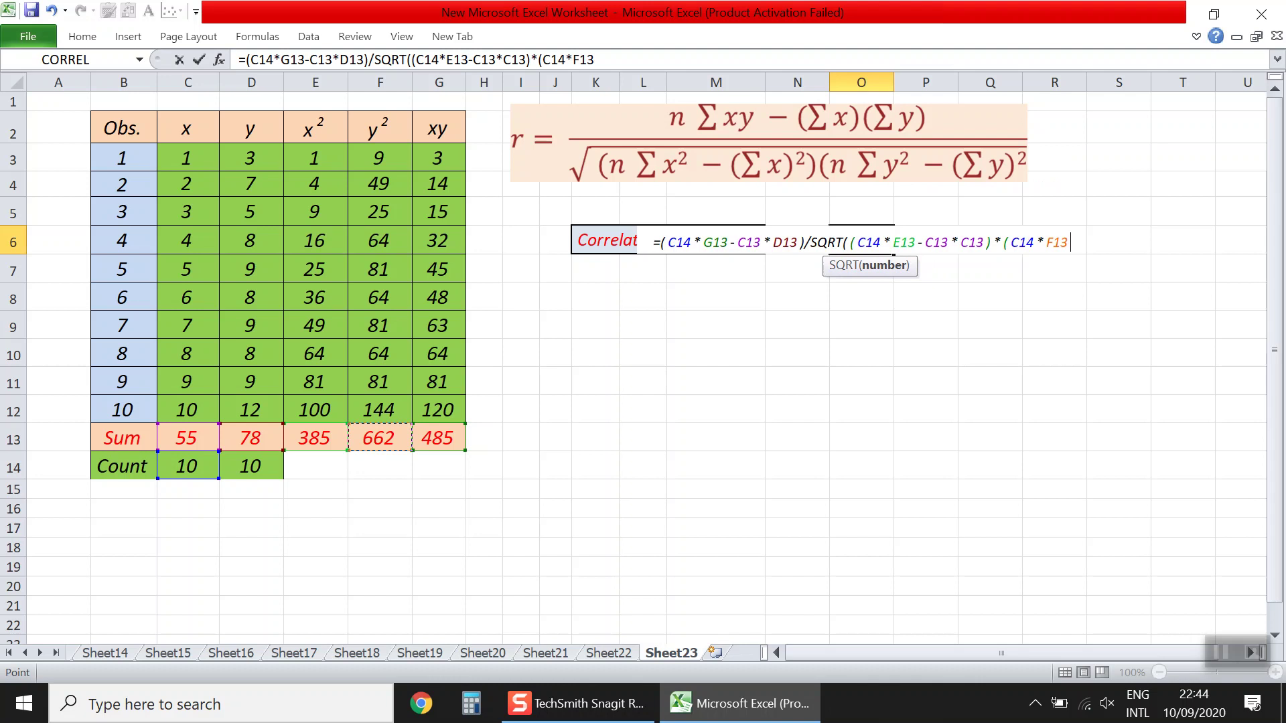
pyautogui.write('-')
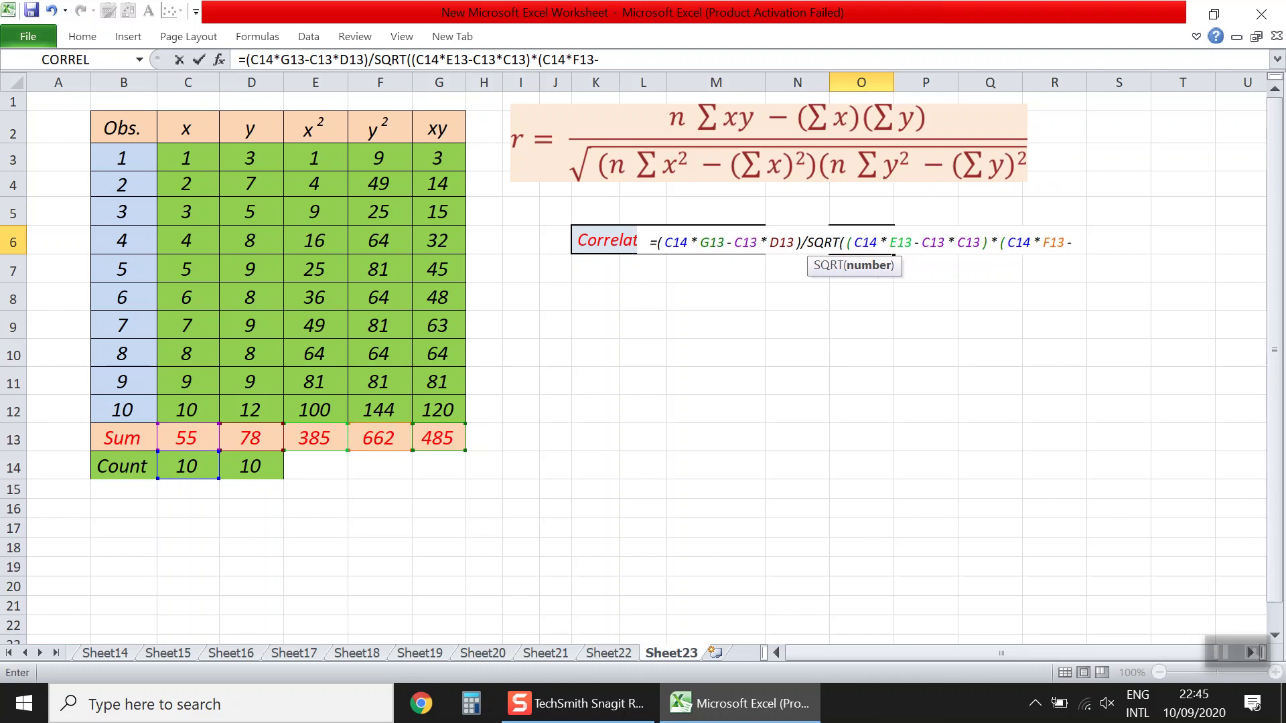
pyautogui.click(251, 438)
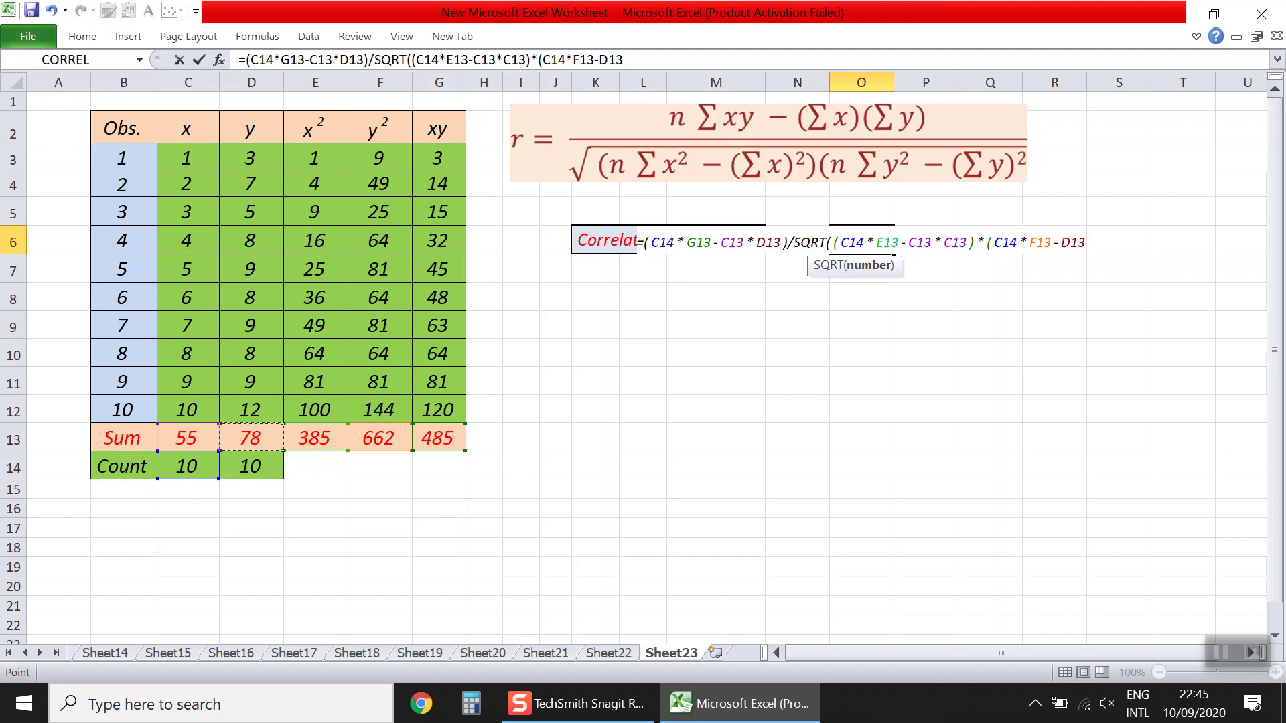
pyautogui.write('*')
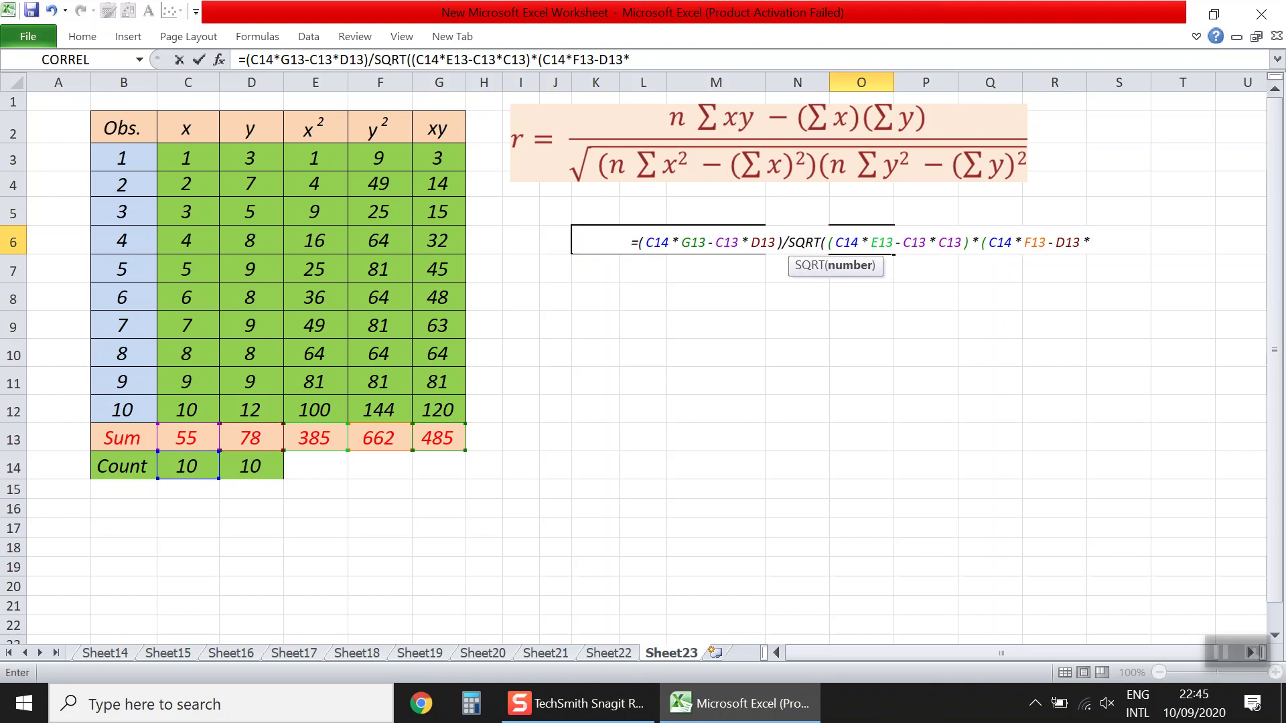
pyautogui.click(252, 438)
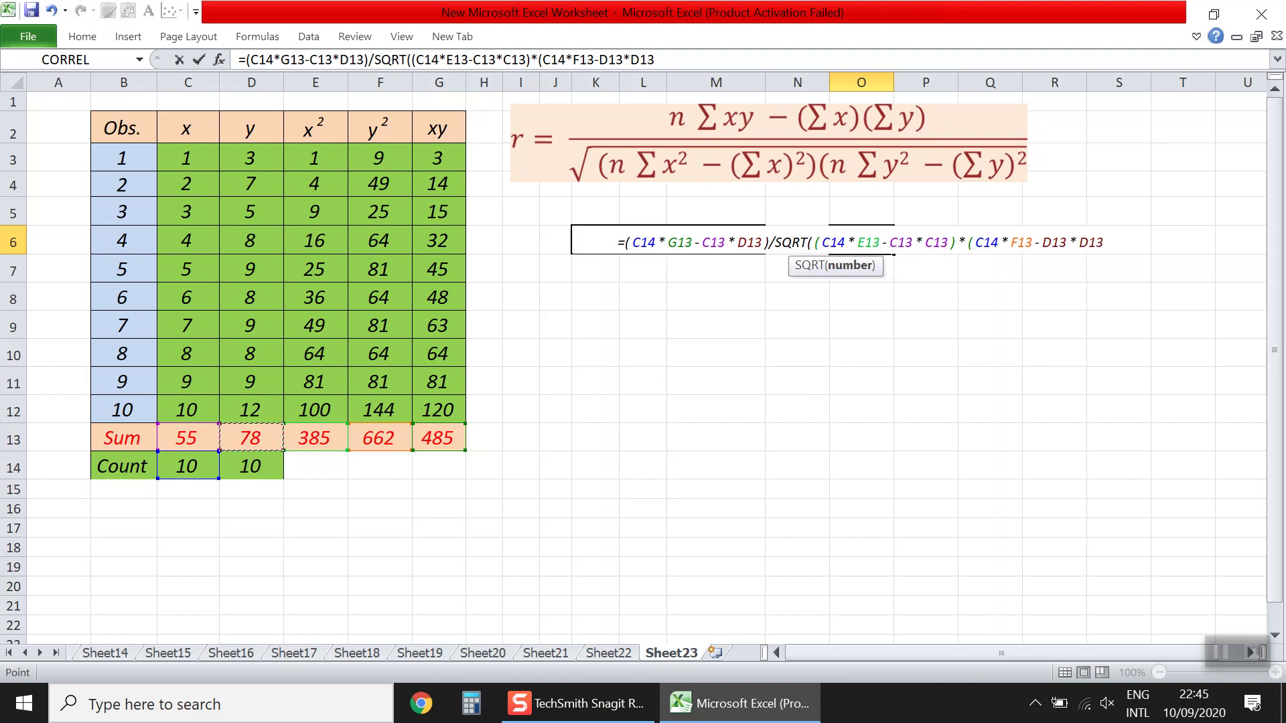
pyautogui.write('))')
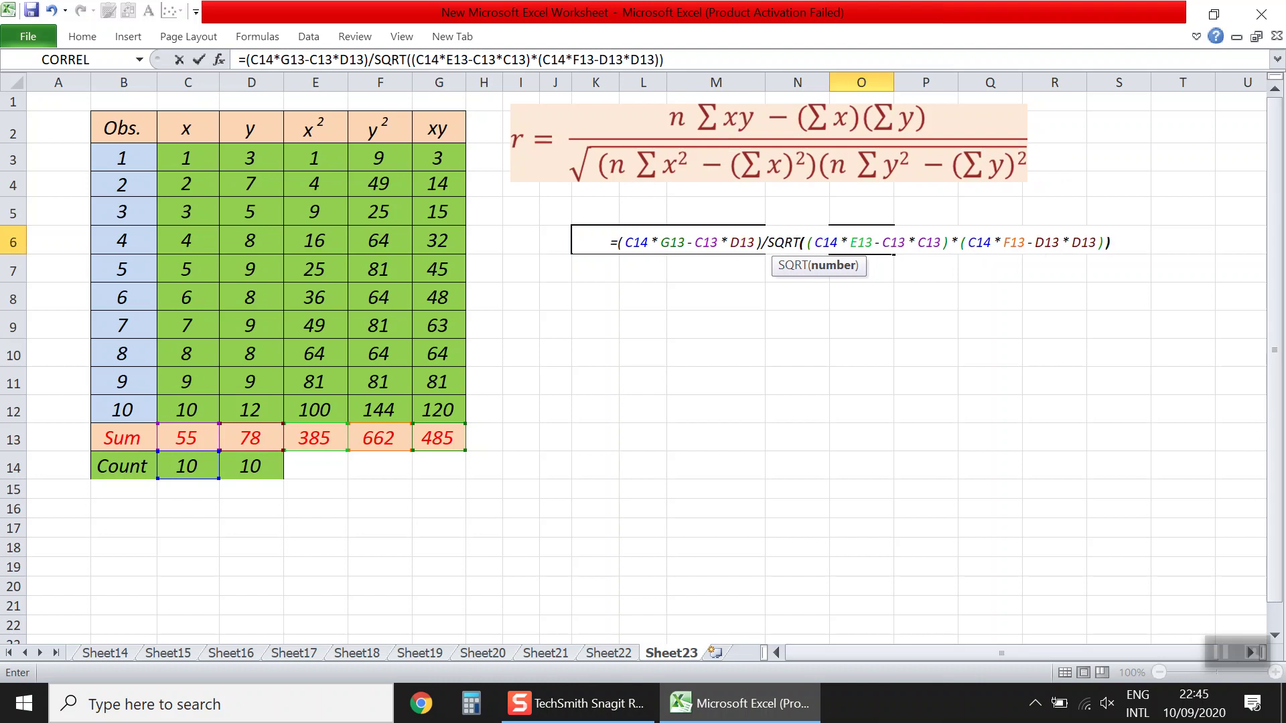
pyautogui.press('Return')
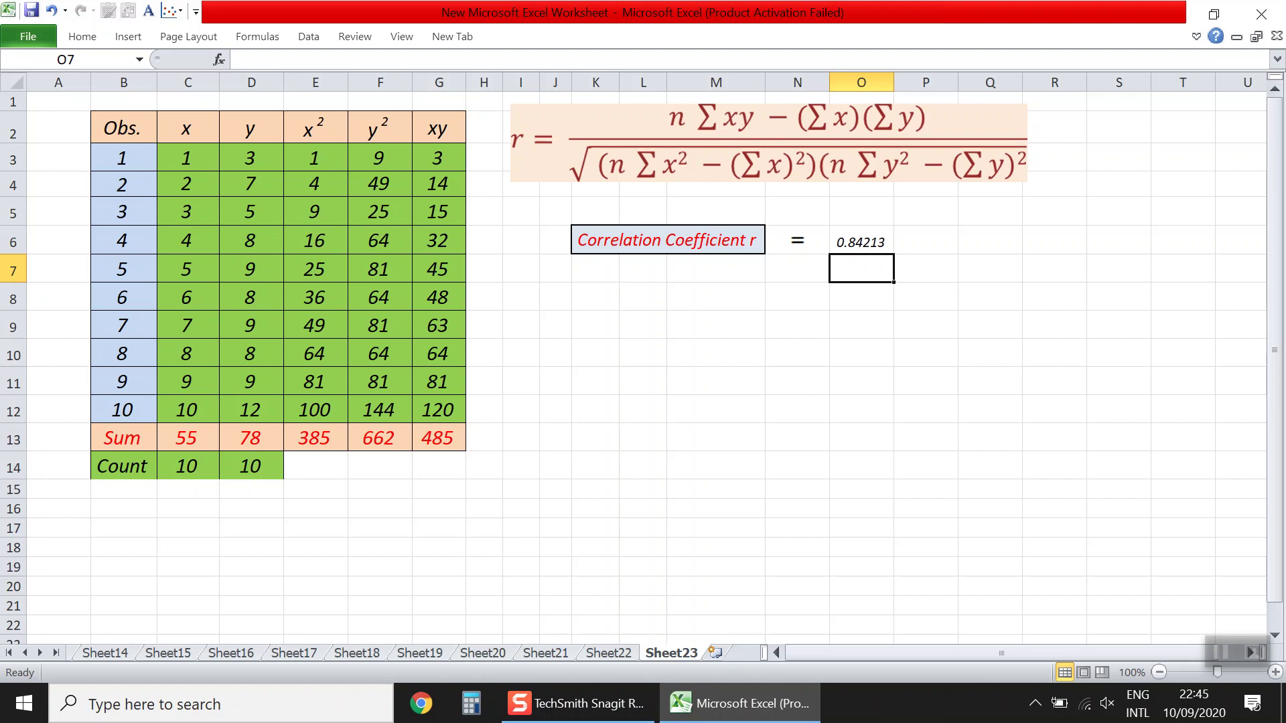
# Clear the correlation formula from cell O6
pyautogui.click(861, 240)
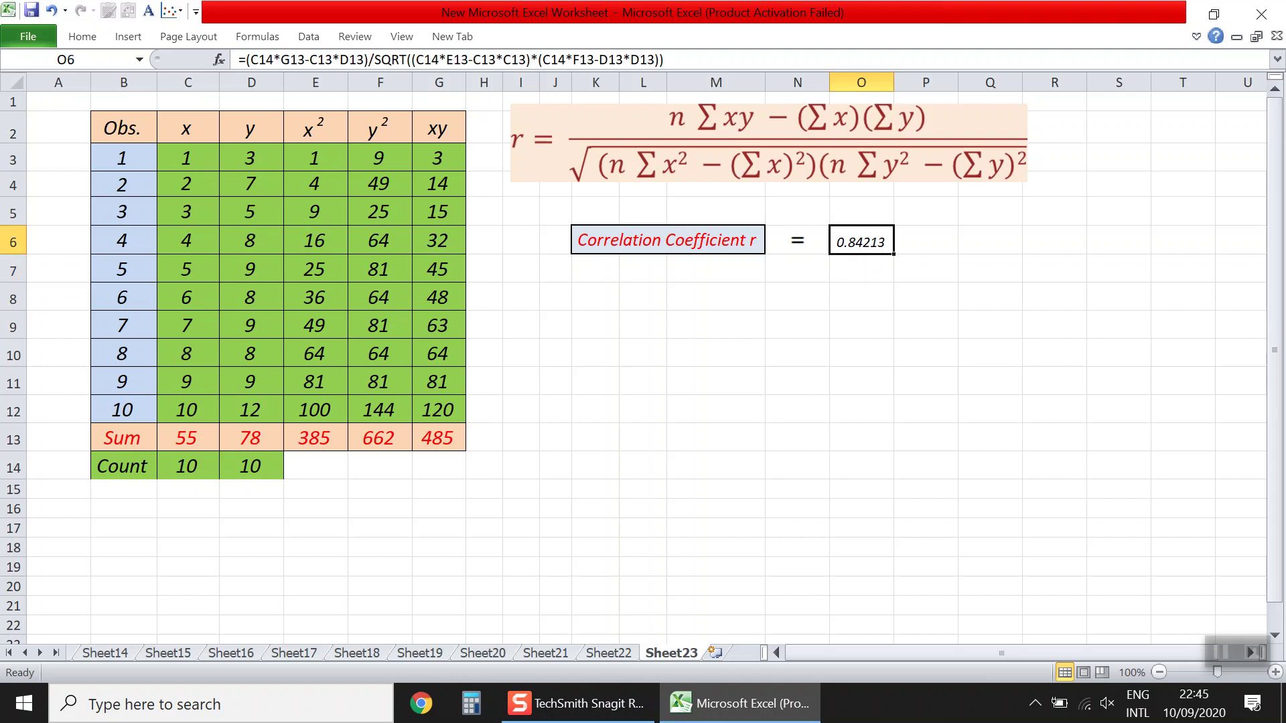
pyautogui.press('BackSpace')
pyautogui.click(797, 409)
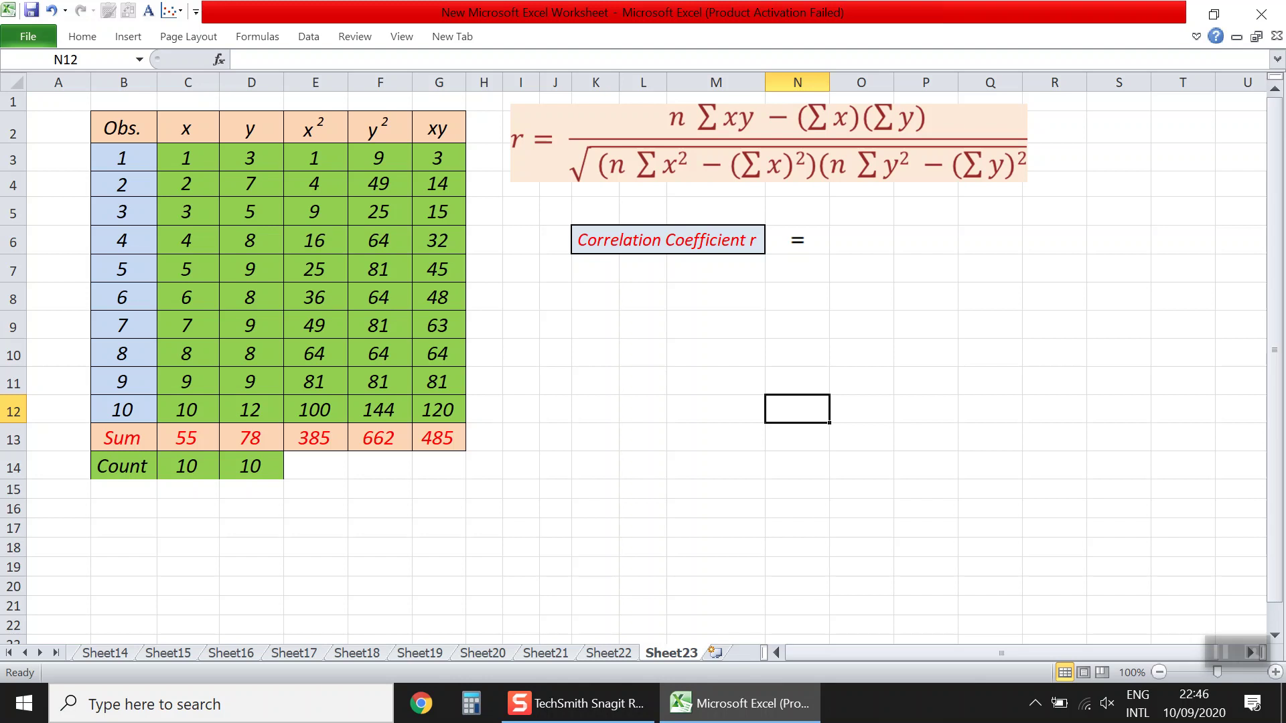
# Start the Correlation tool from Data Analysis and set its input range to the labelled x and y columns, $C$2:$D$12
pyautogui.click(309, 36)
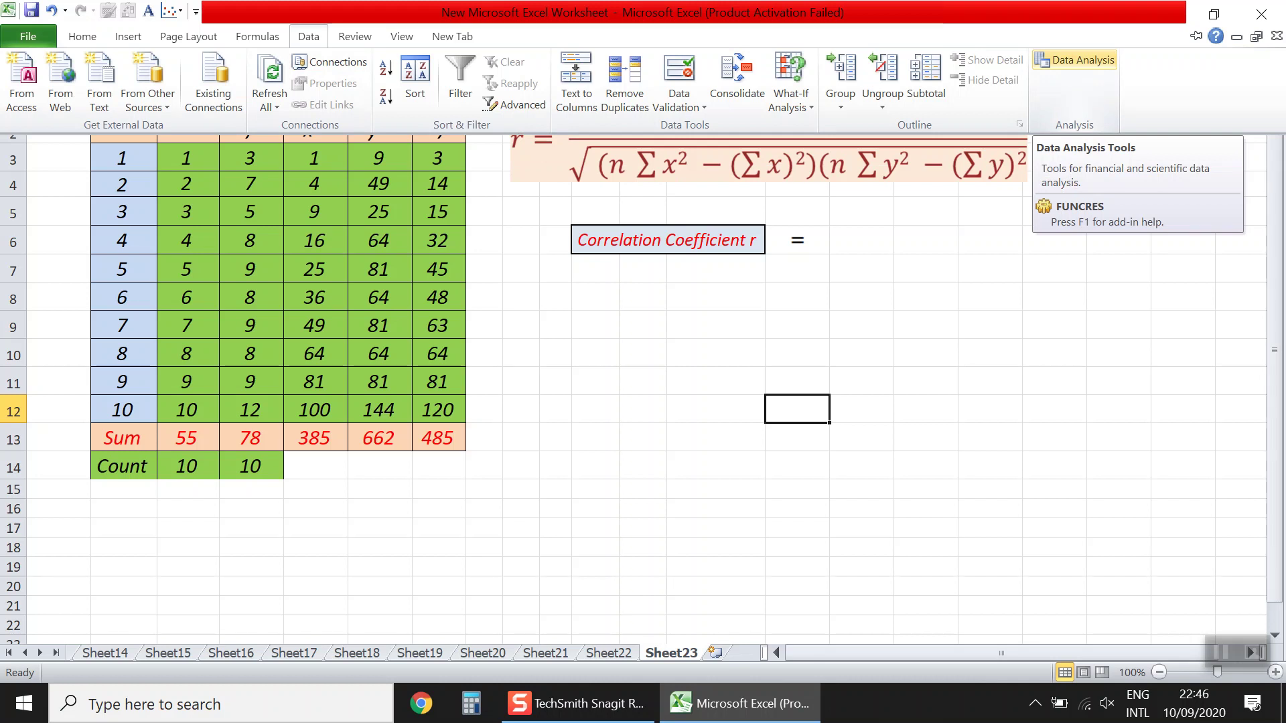
pyautogui.click(1075, 60)
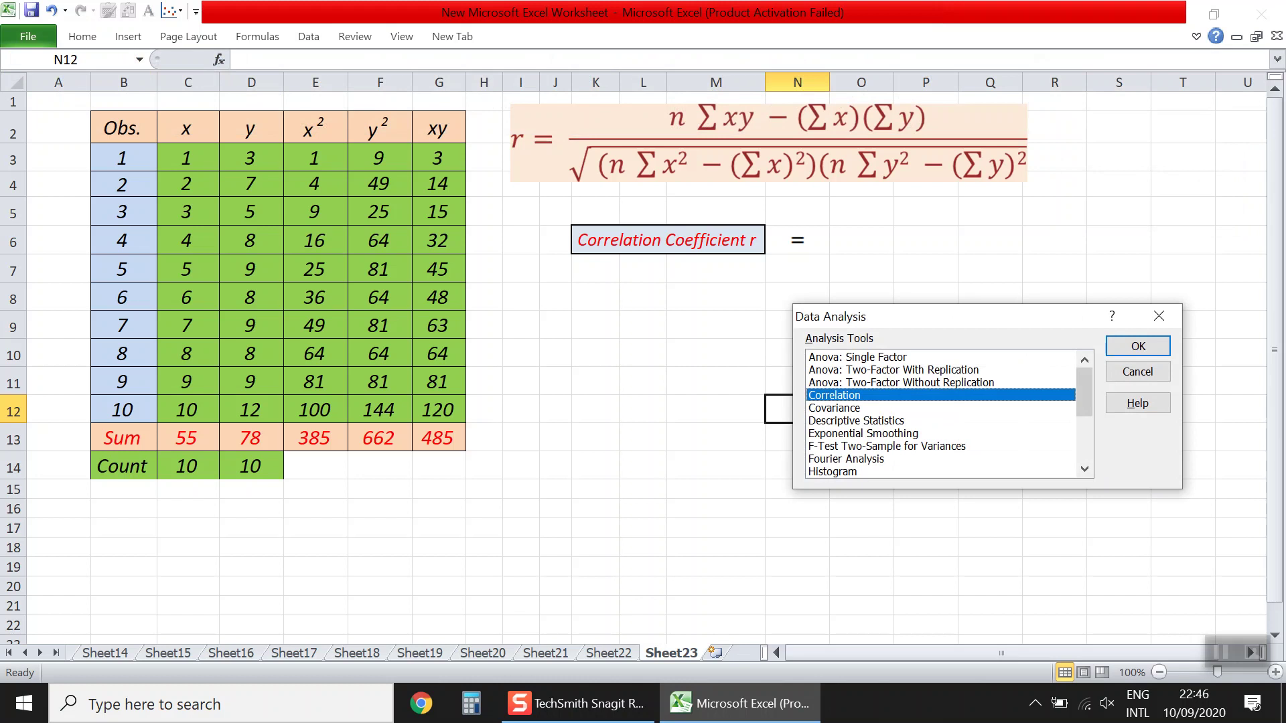
pyautogui.press('Return')
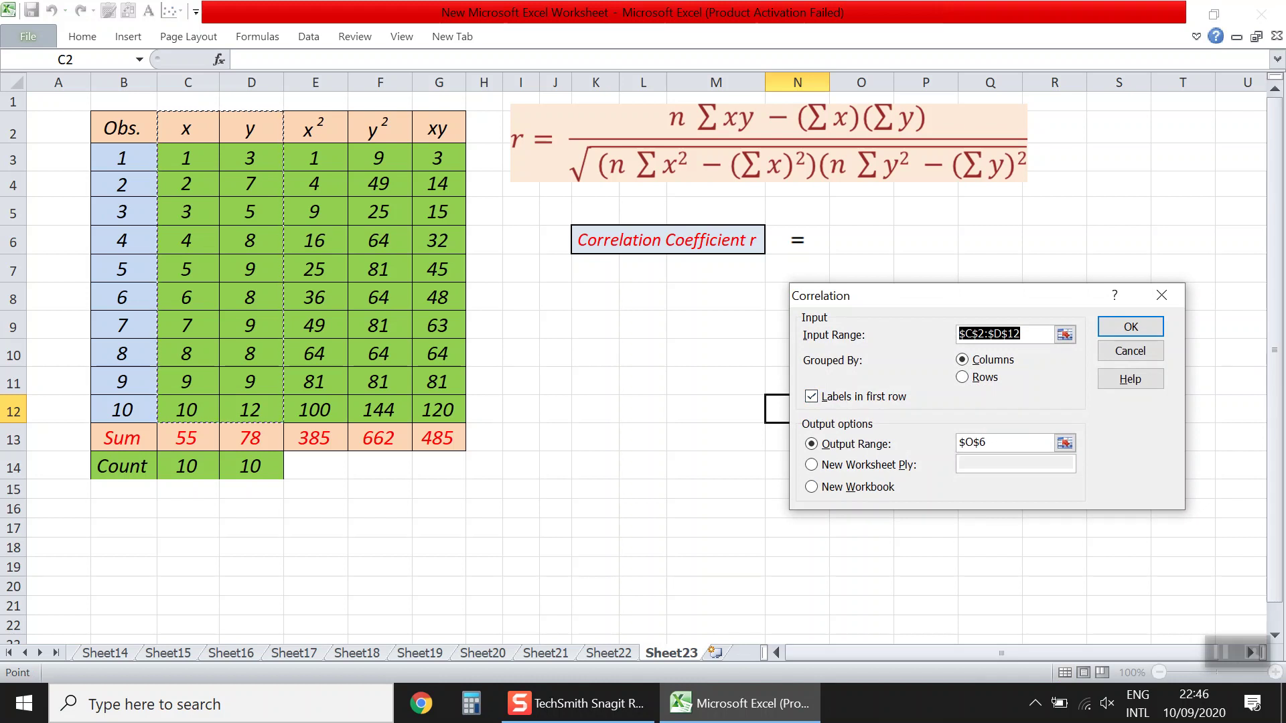
pyautogui.moveTo(187, 128); pyautogui.dragTo(278, 417)
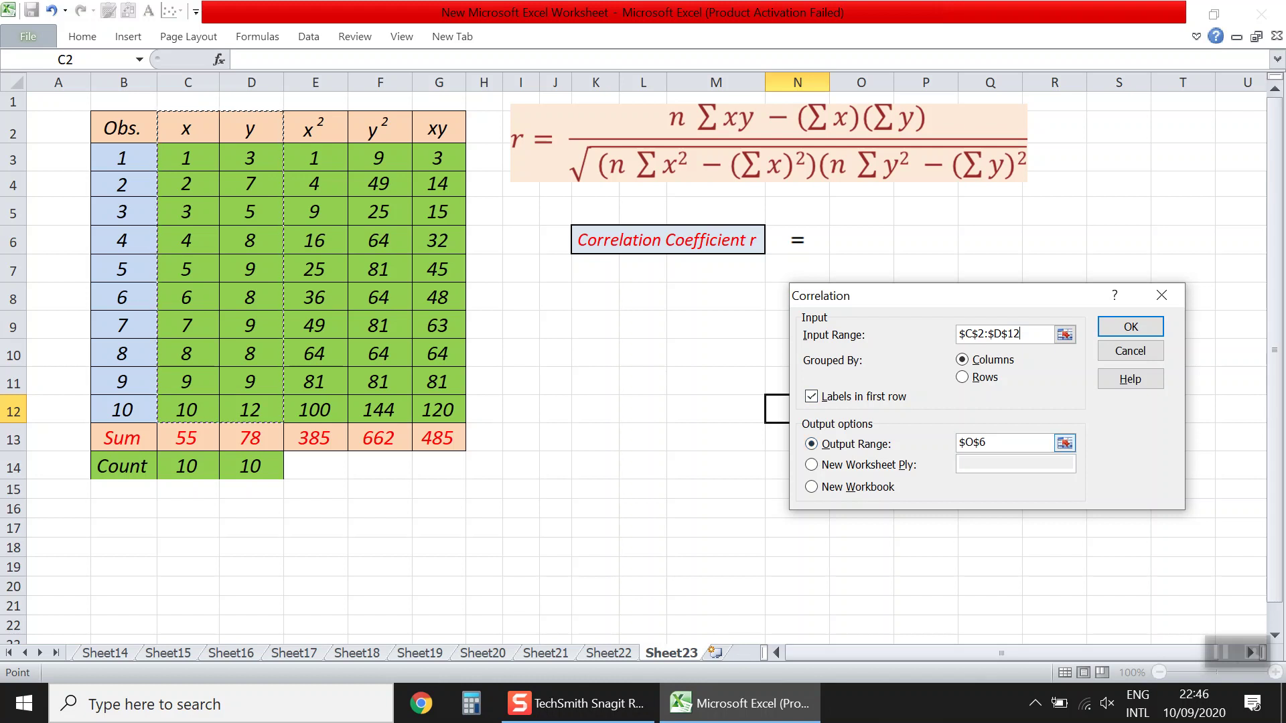
# Set the correlation output range to $O$6 and run the analysis
pyautogui.click(1065, 442)
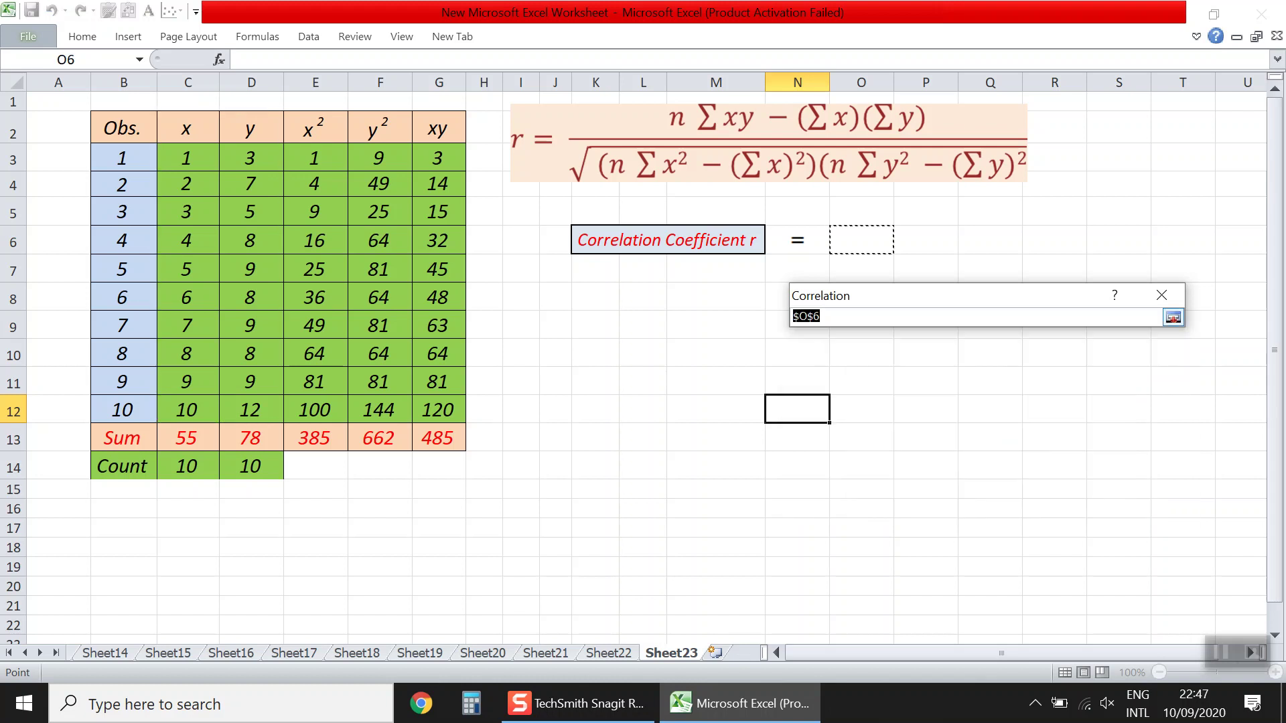
pyautogui.click(861, 240)
pyautogui.press('Return')
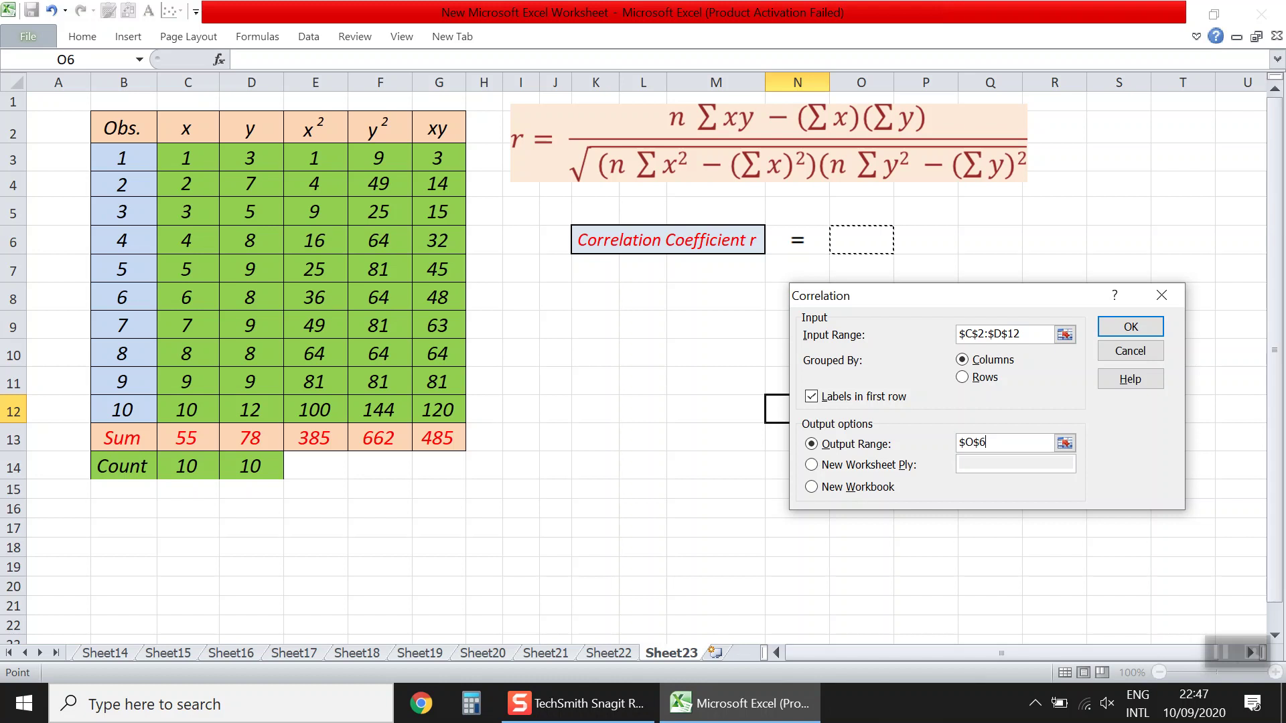
pyautogui.press('Return')
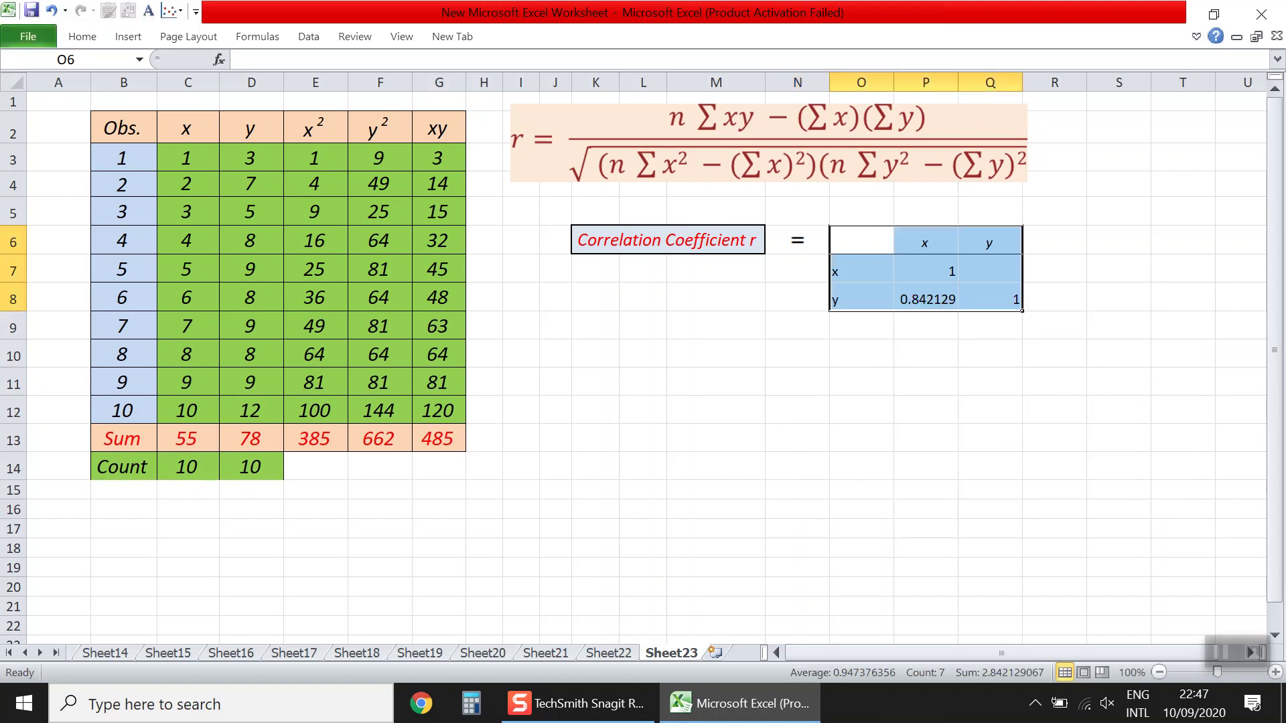
# Inspect the correlation matrix, comparing x with itself and checking the x–y coefficient in P8
pyautogui.click(861, 381)
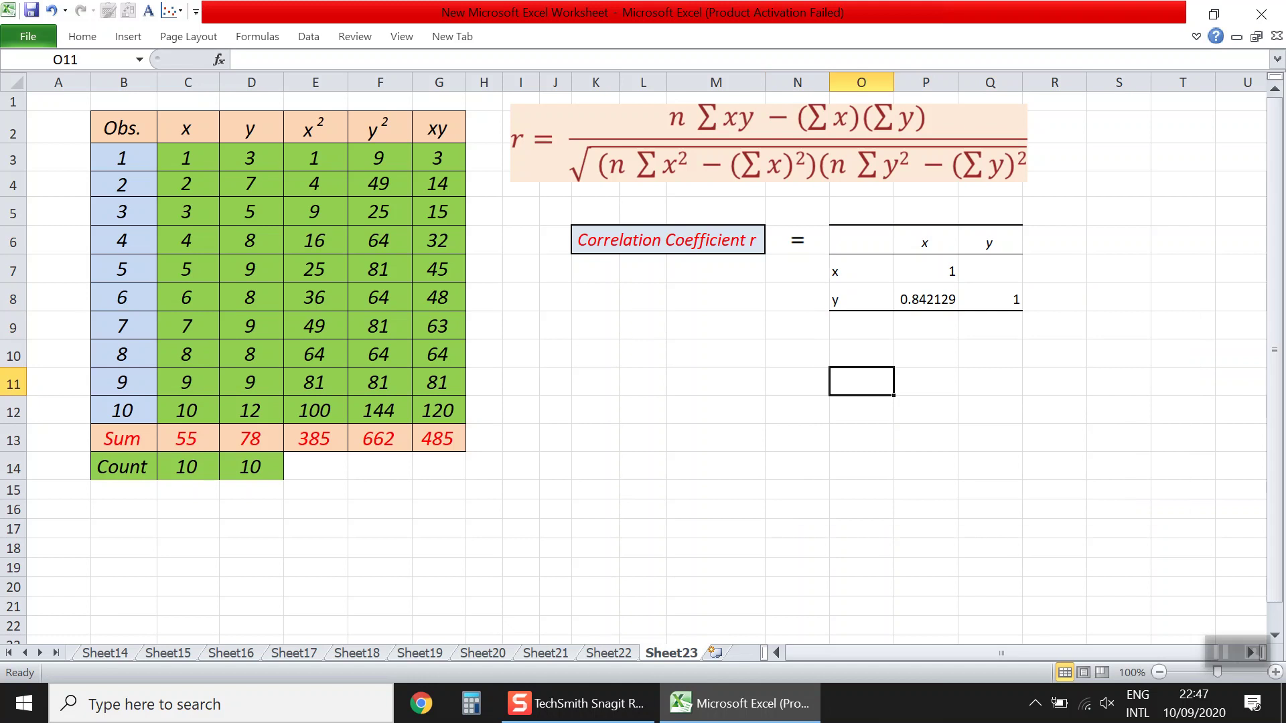
pyautogui.click(862, 269)
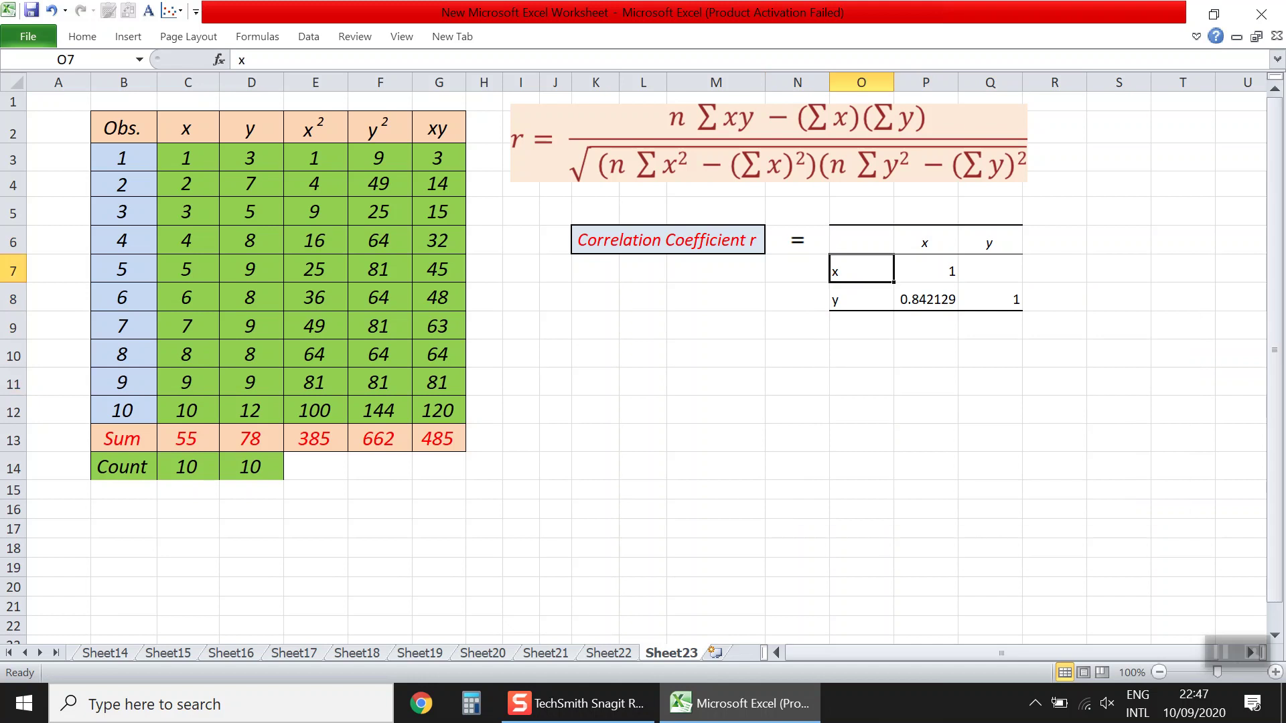
pyautogui.moveTo(861, 269); pyautogui.dragTo(925, 241)
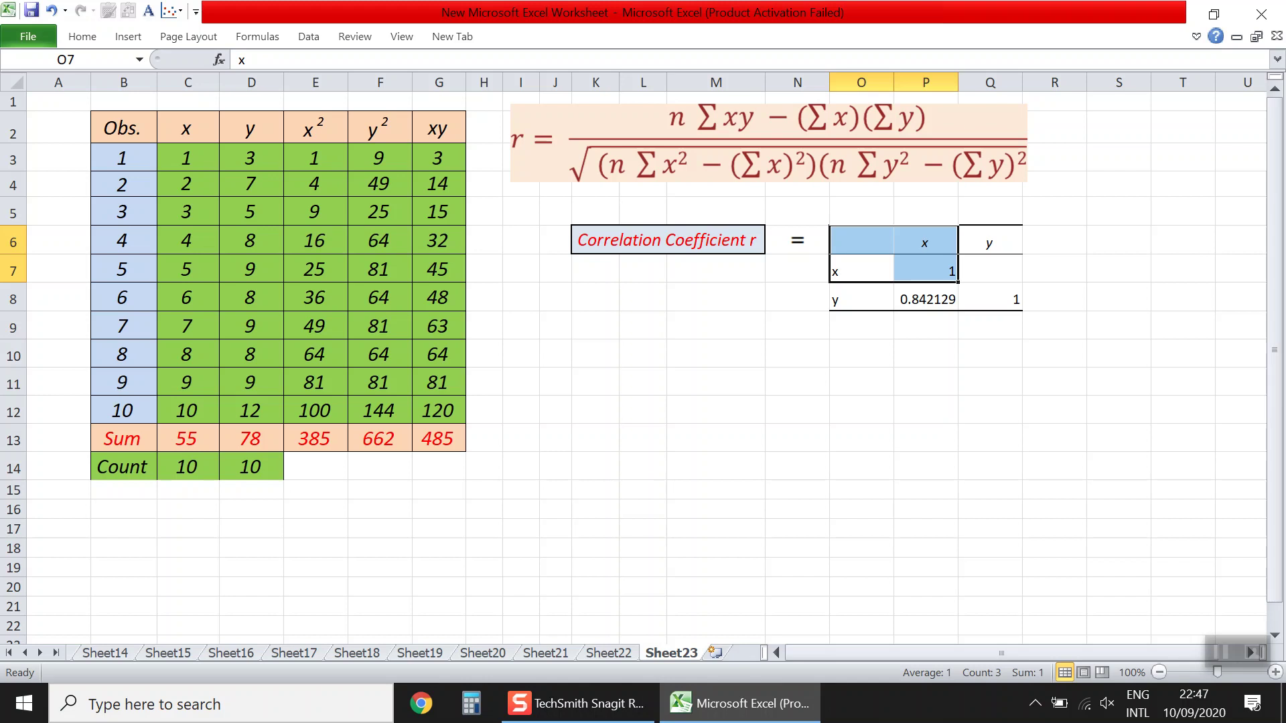
pyautogui.click(925, 298)
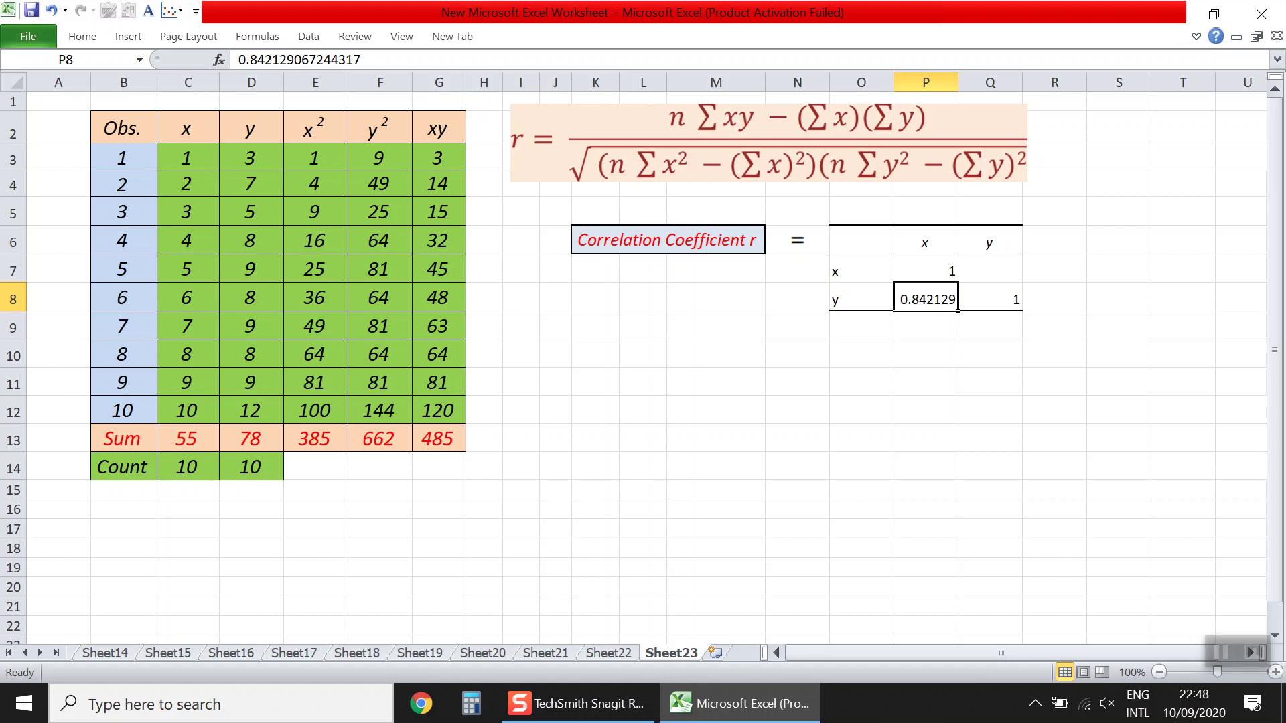
# Remove all borders from the range O5:R9 around the correlation matrix
pyautogui.moveTo(862, 211); pyautogui.dragTo(1055, 326)
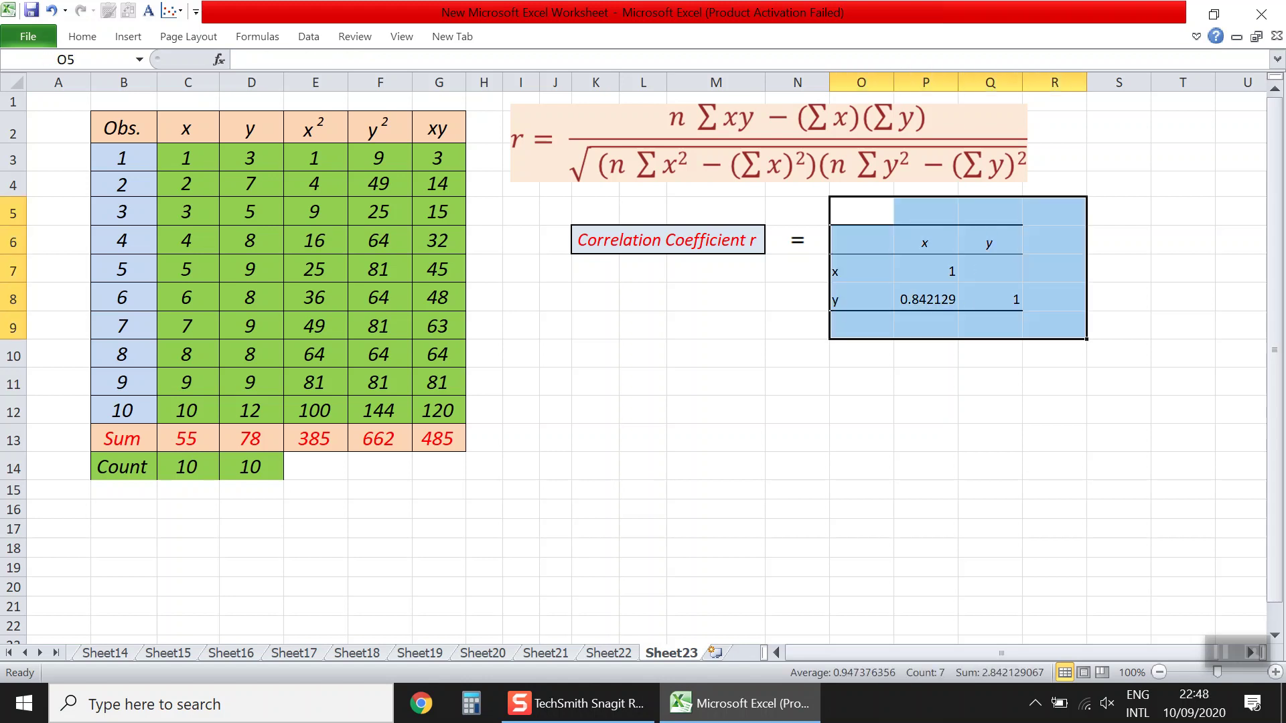
pyautogui.click(83, 36)
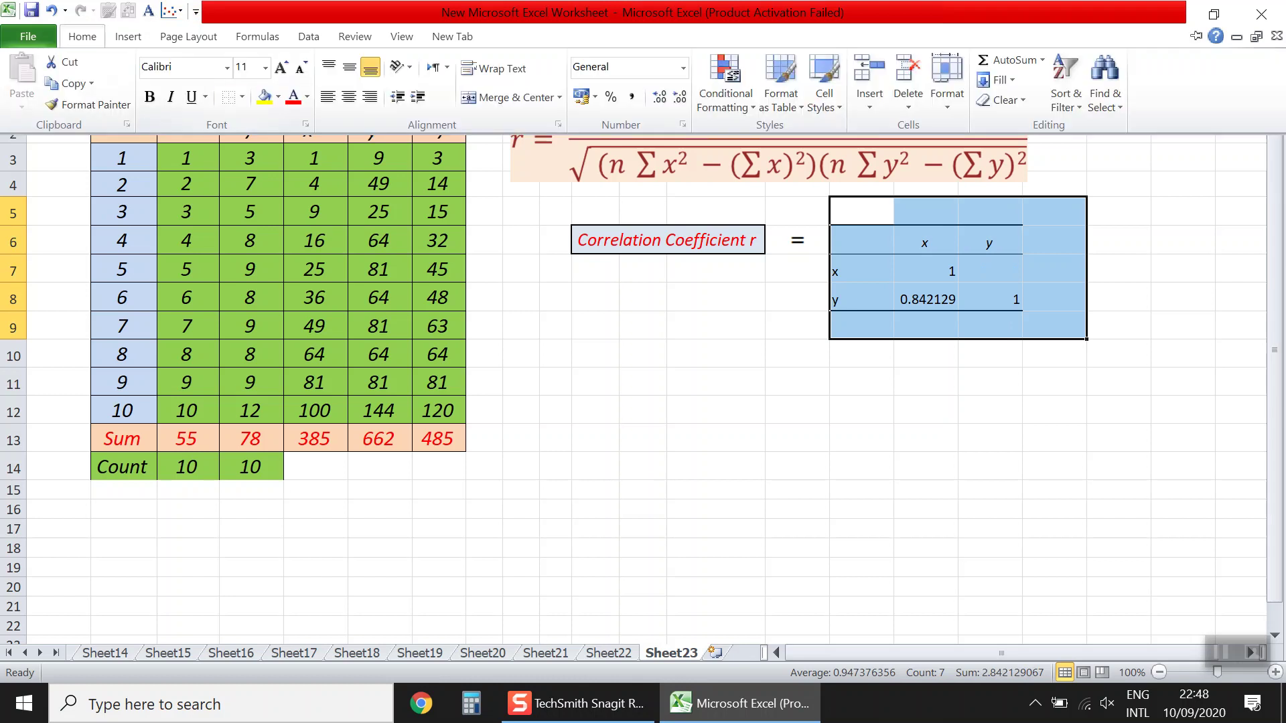
pyautogui.click(241, 96)
pyautogui.click(271, 228)
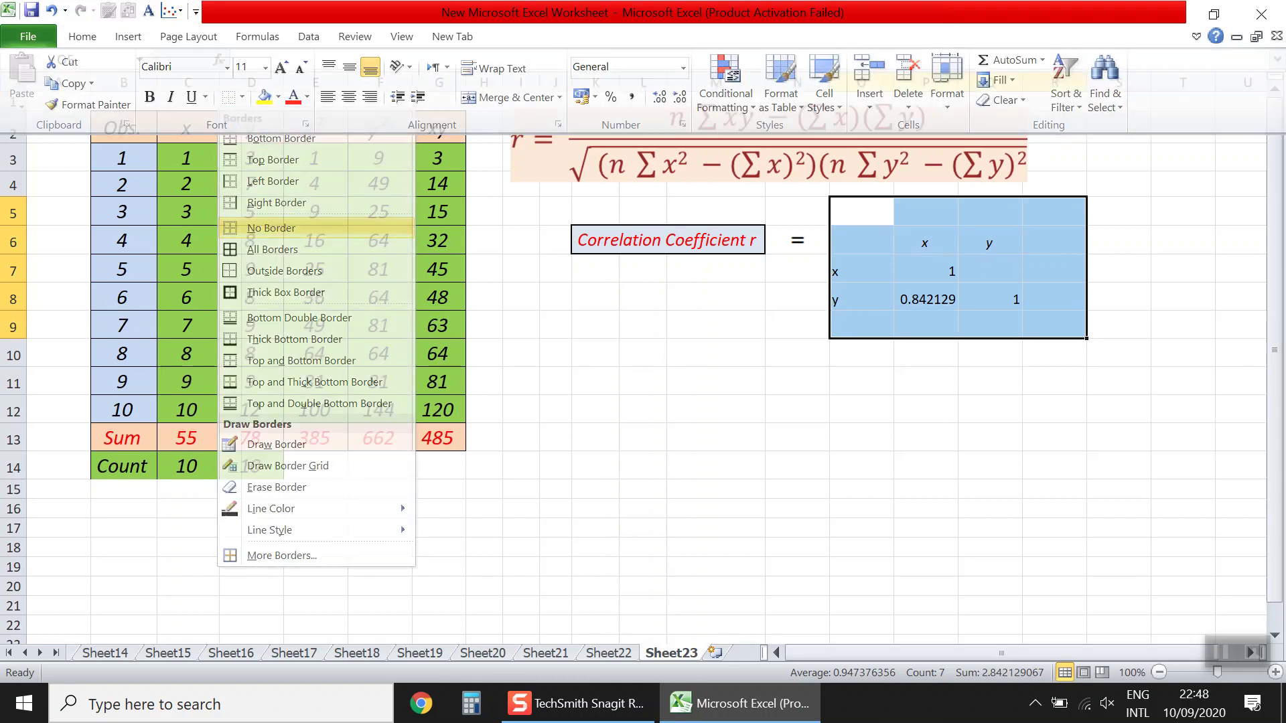
pyautogui.click(796, 465)
# Clear the contents of O5:Q8 to delete the correlation matrix
pyautogui.moveTo(861, 211); pyautogui.dragTo(989, 300)
pyautogui.press('BackSpace')
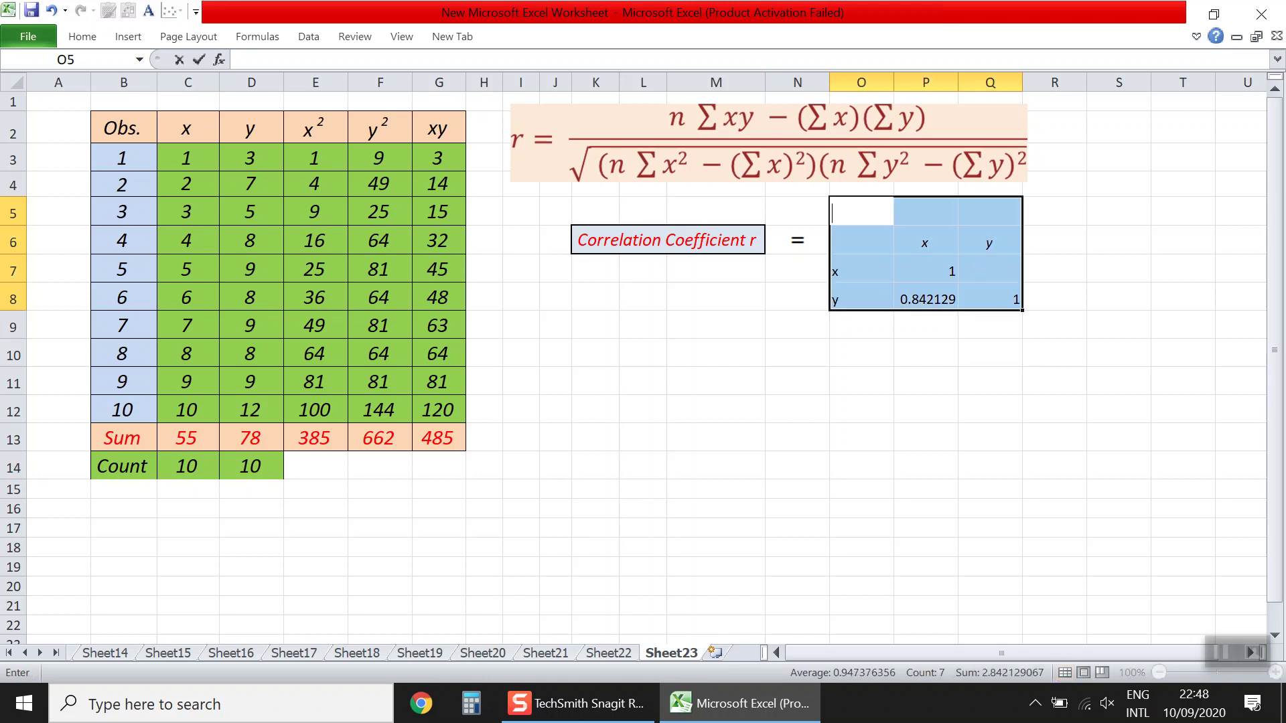
pyautogui.rightClick(938, 301)
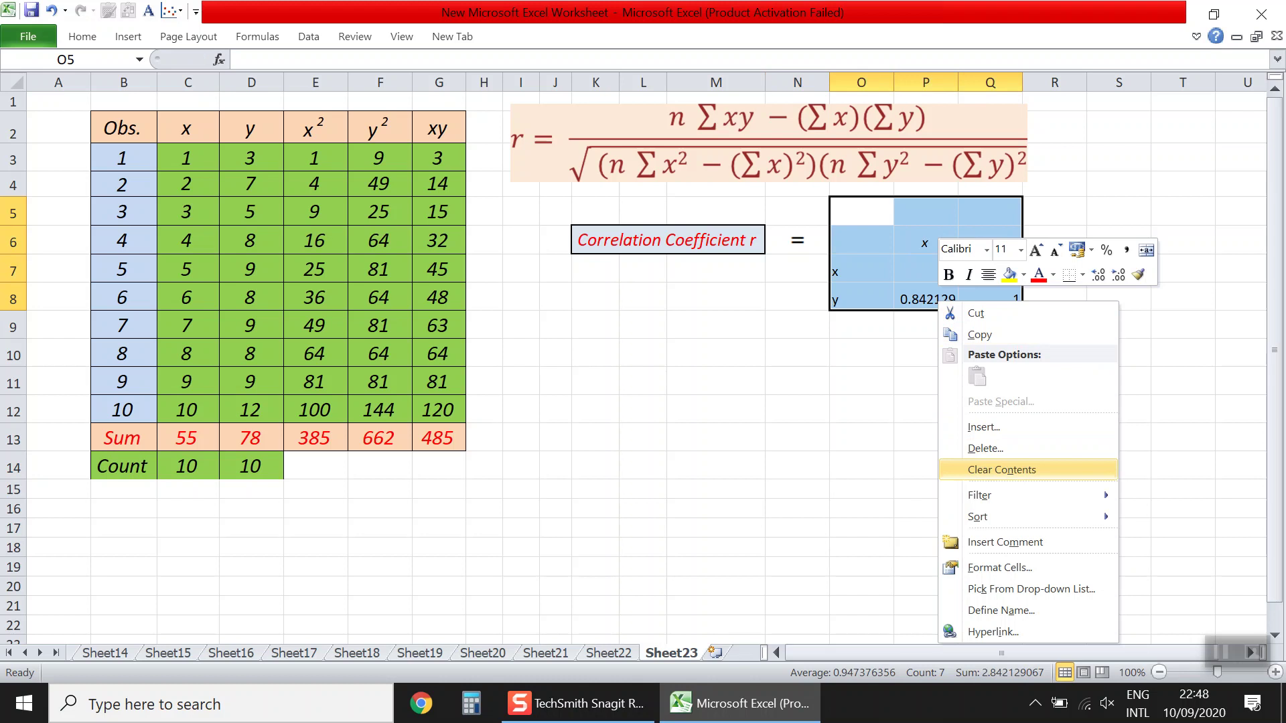
pyautogui.click(1001, 469)
pyautogui.click(861, 464)
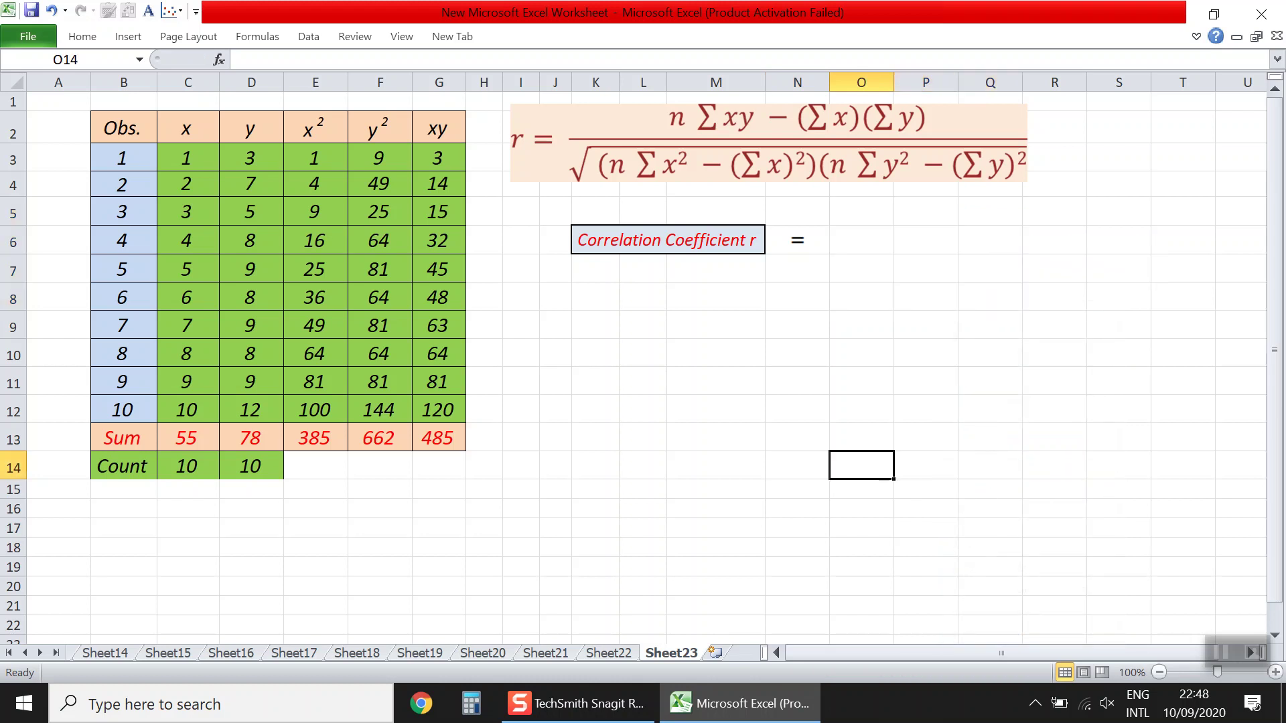
# Enter =CORREL(C3:C12,D3:D12) directly in cell O6 to calculate the correlation coefficient of x and y
pyautogui.click(861, 240)
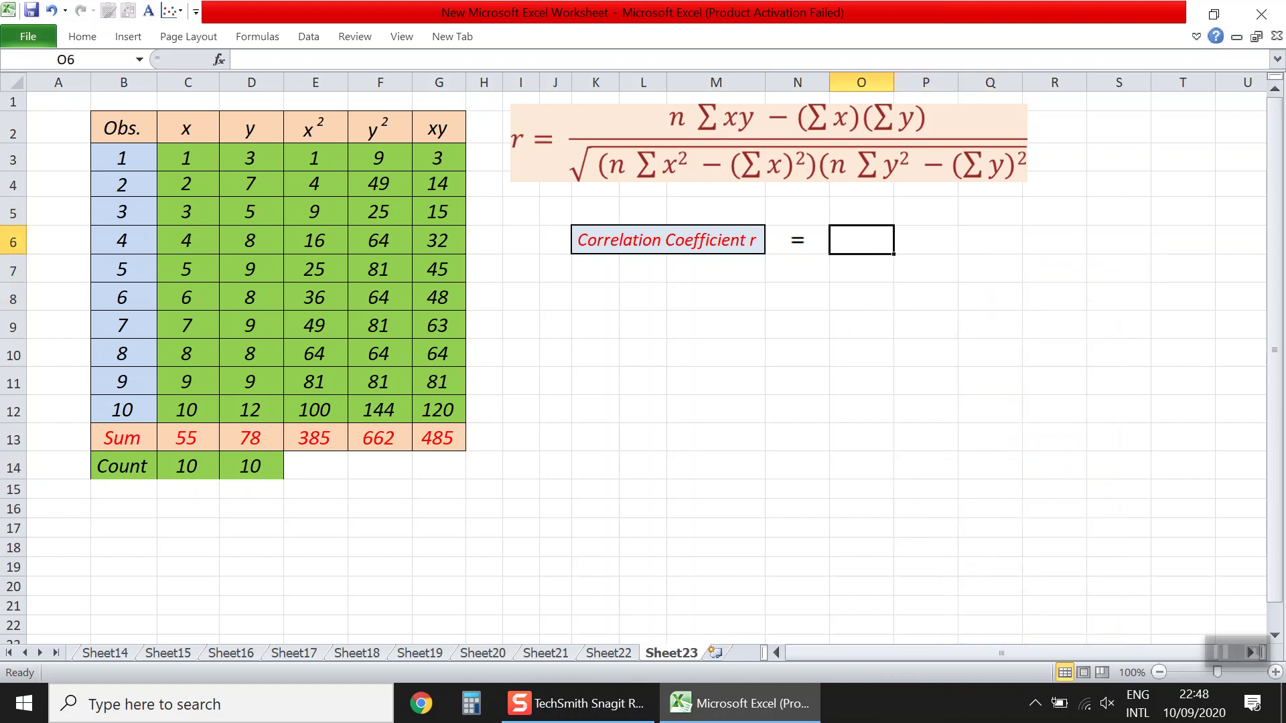
pyautogui.write('=')
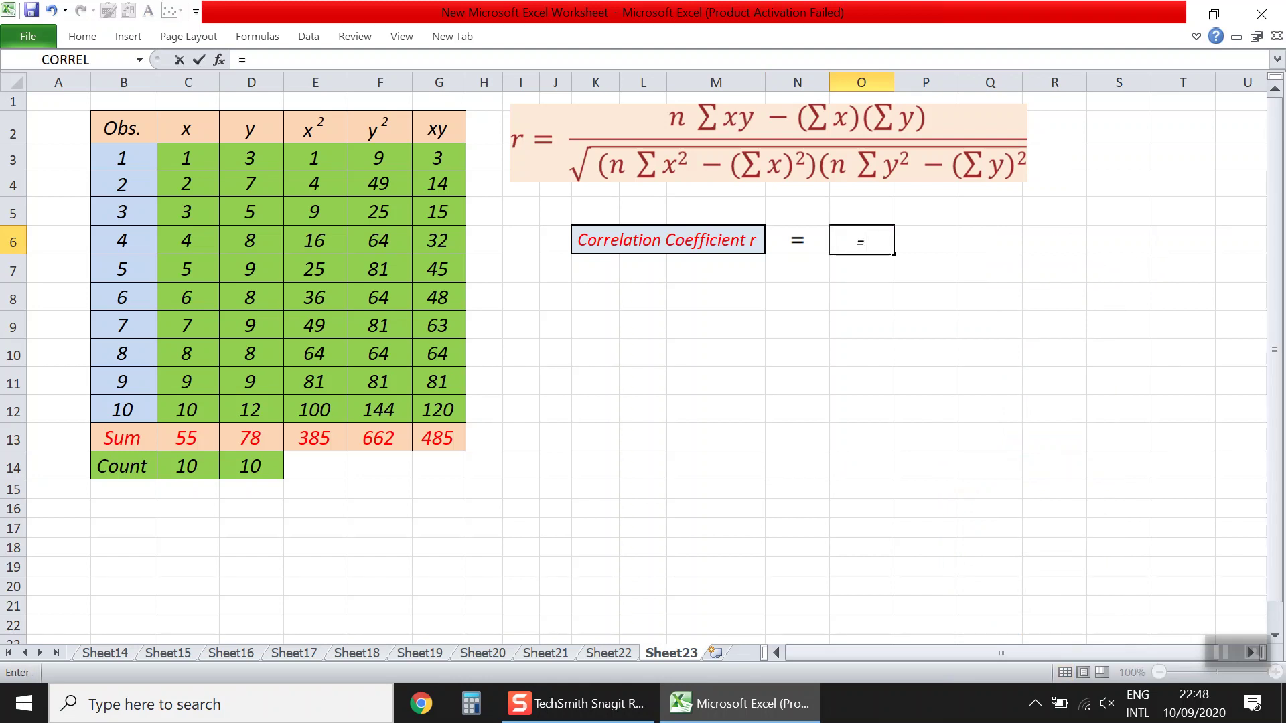
pyautogui.write('cor')
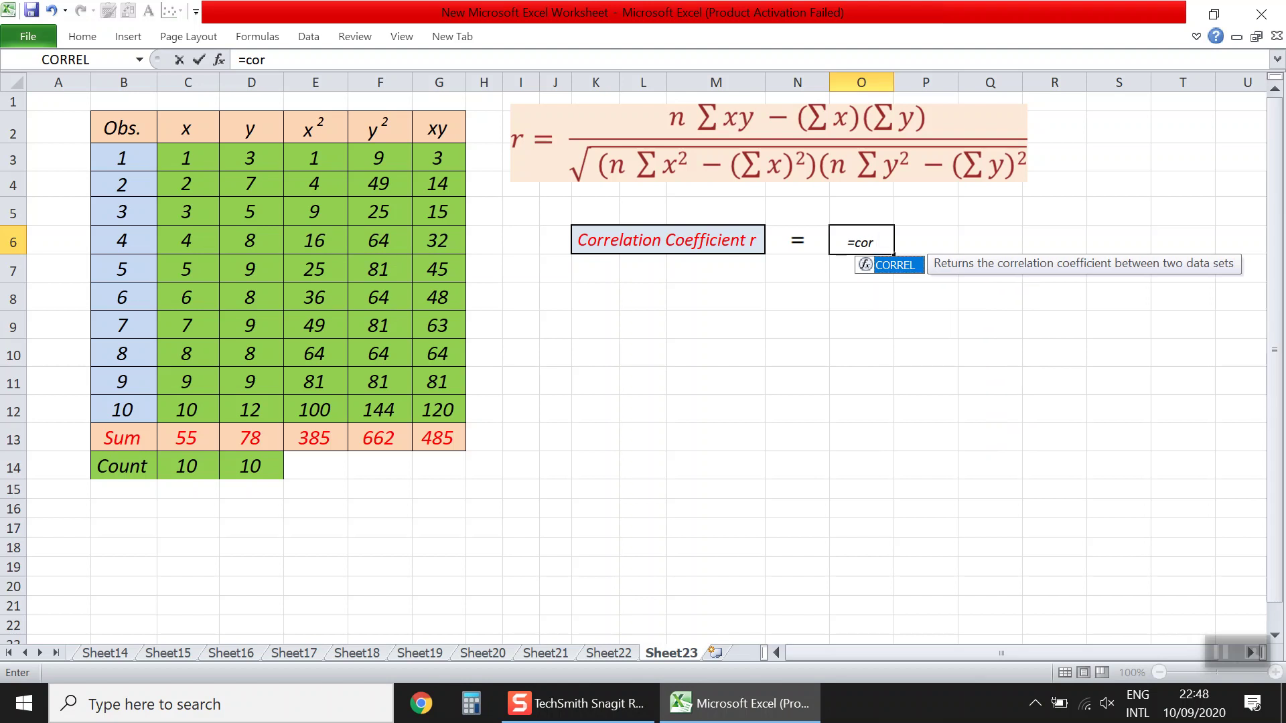
pyautogui.press('Tab')
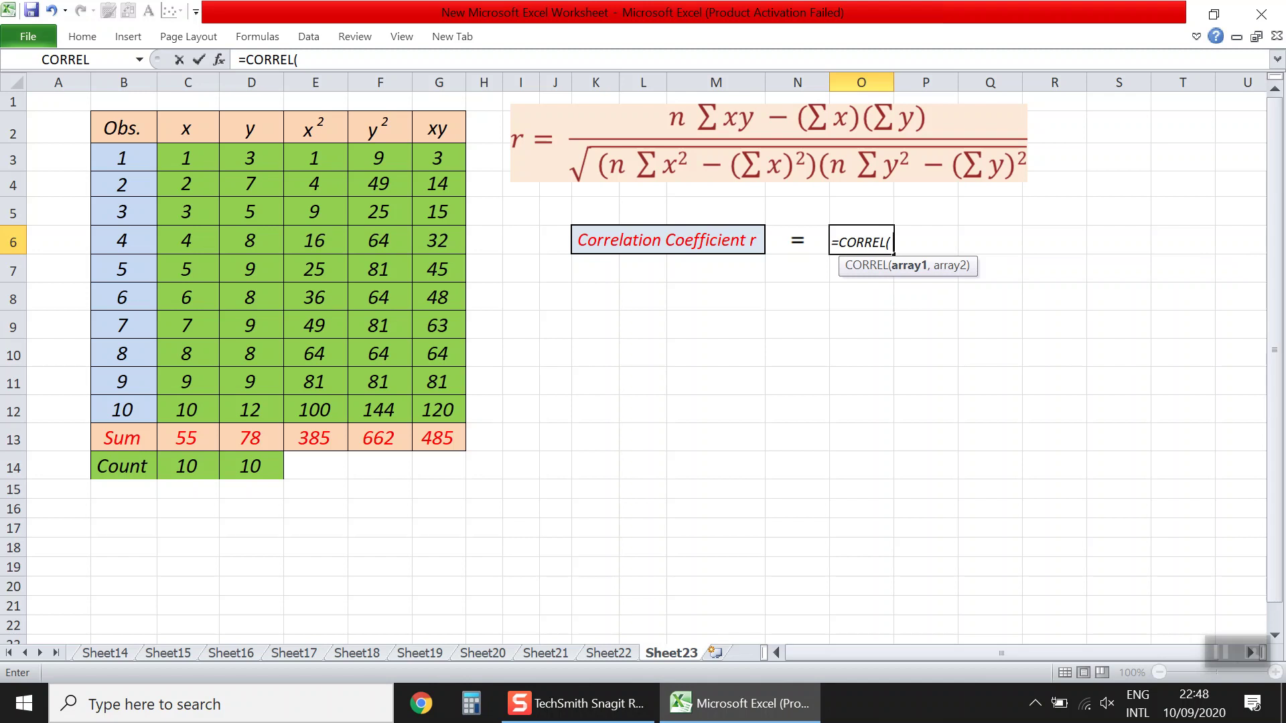
pyautogui.moveTo(186, 158); pyautogui.dragTo(201, 416)
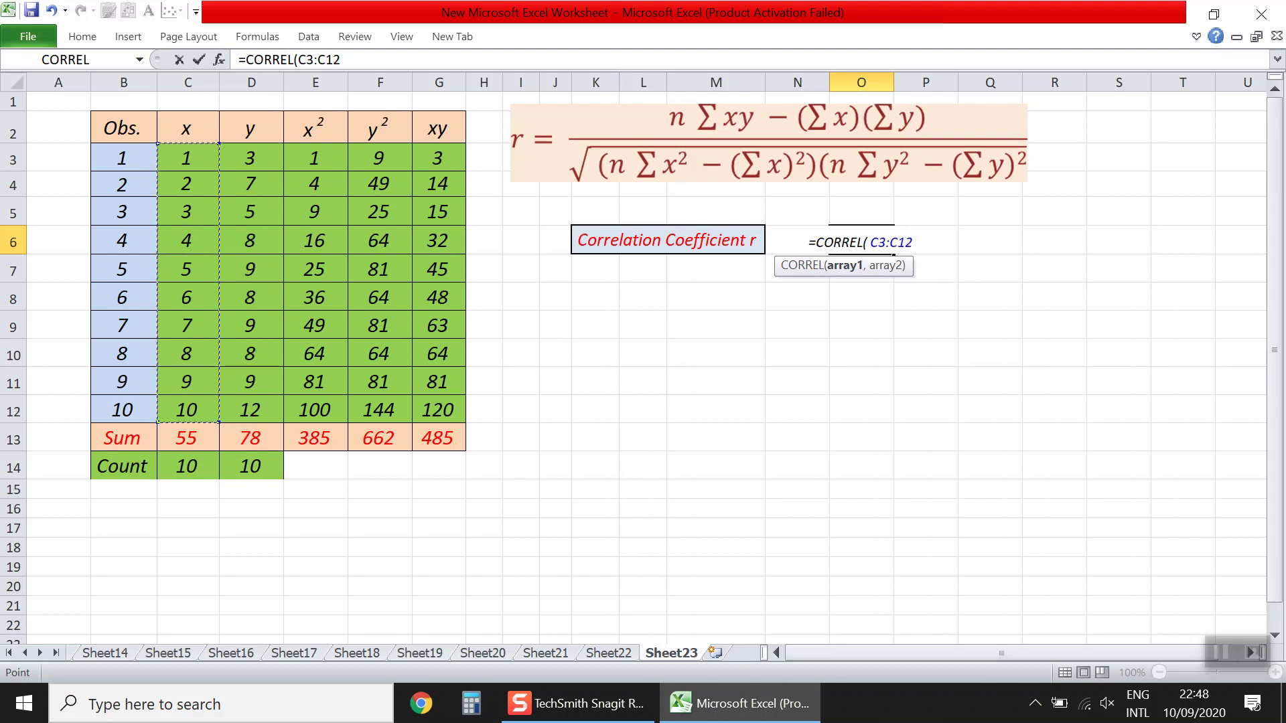
pyautogui.write(',')
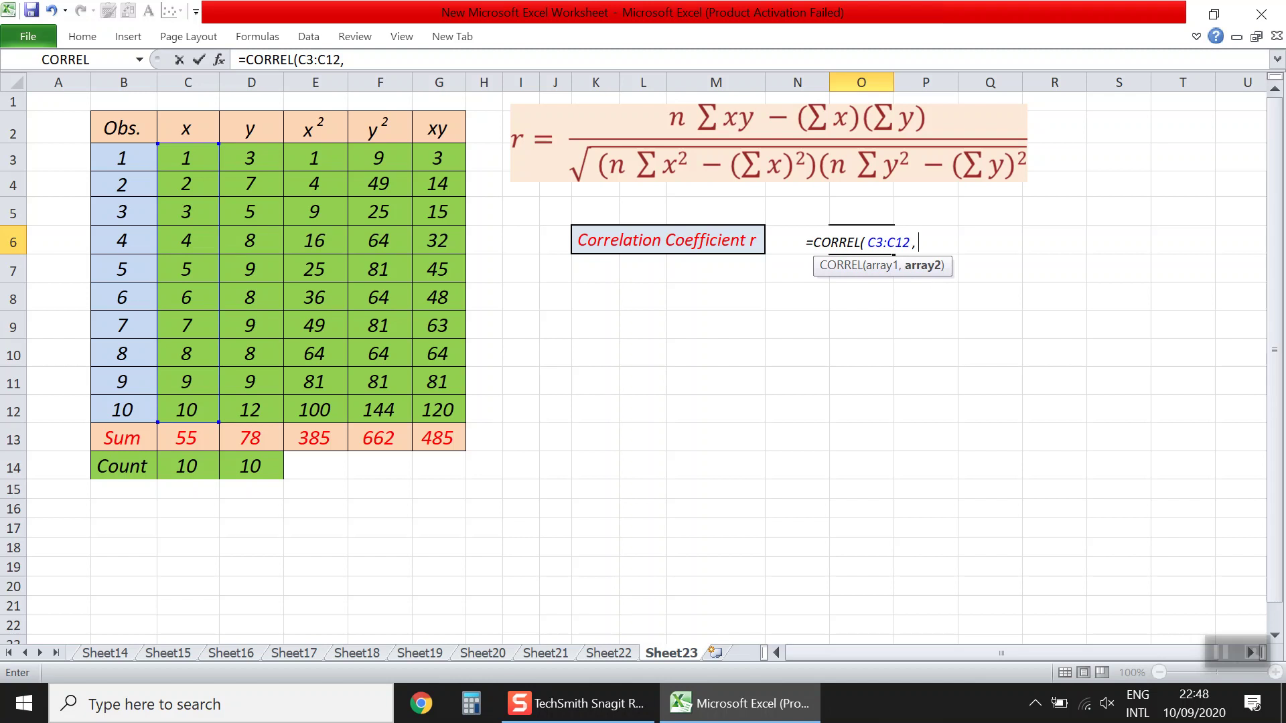
pyautogui.moveTo(268, 158); pyautogui.dragTo(276, 412)
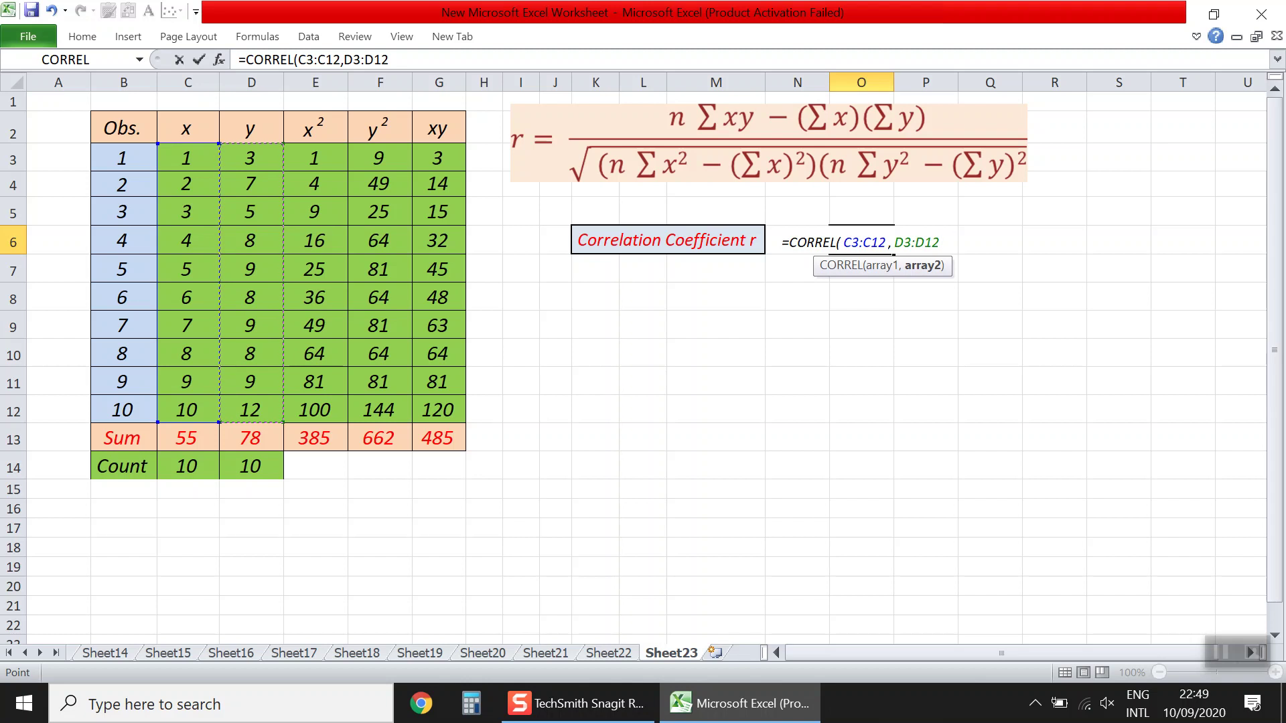
pyautogui.press('Return')
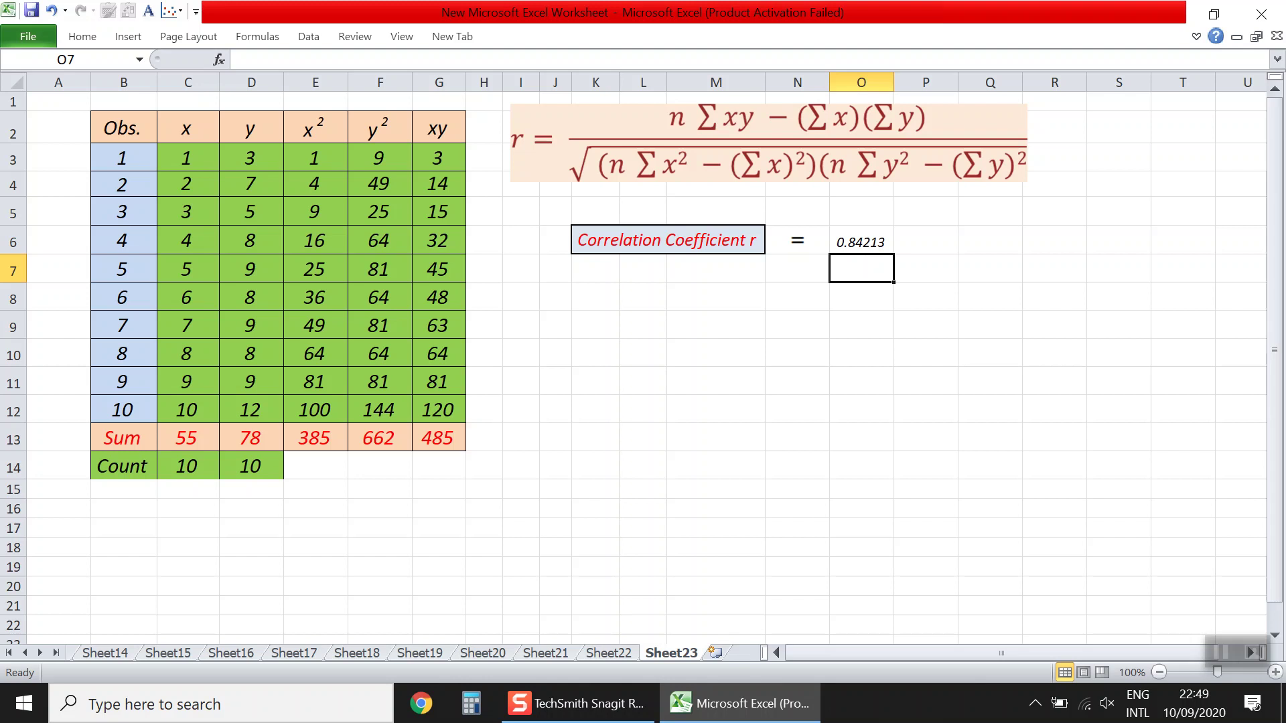
# Clear the CORREL formula from cell O6
pyautogui.click(861, 240)
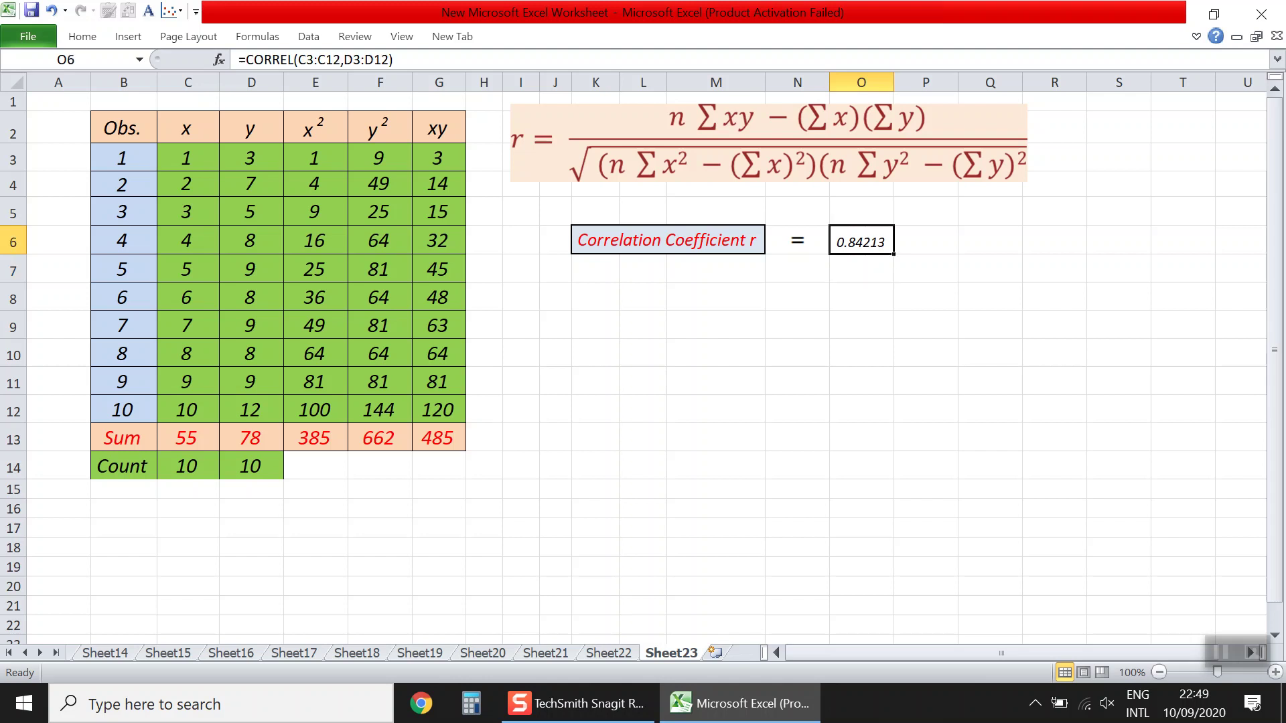
pyautogui.press('BackSpace')
pyautogui.click(797, 409)
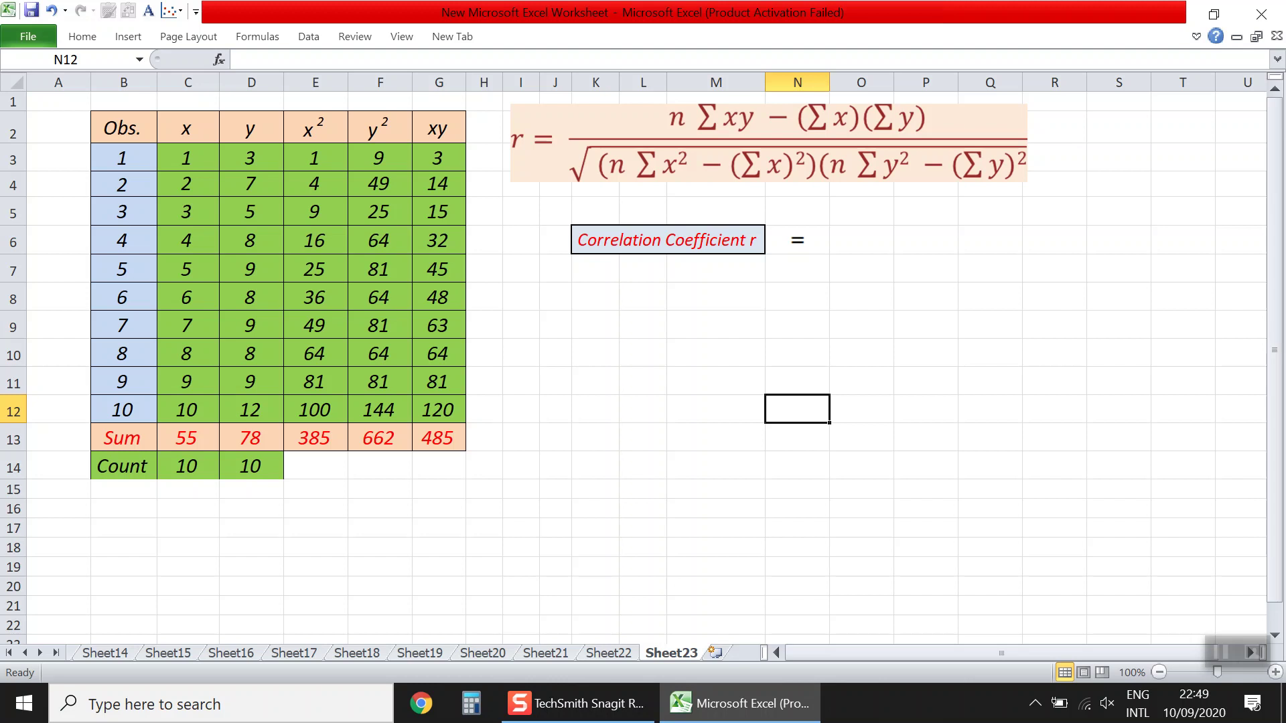
# Insert the CORREL function in cell O6 through the function wizard, with C3:C12 as Array1 and D3:D12 as Array2
pyautogui.click(862, 239)
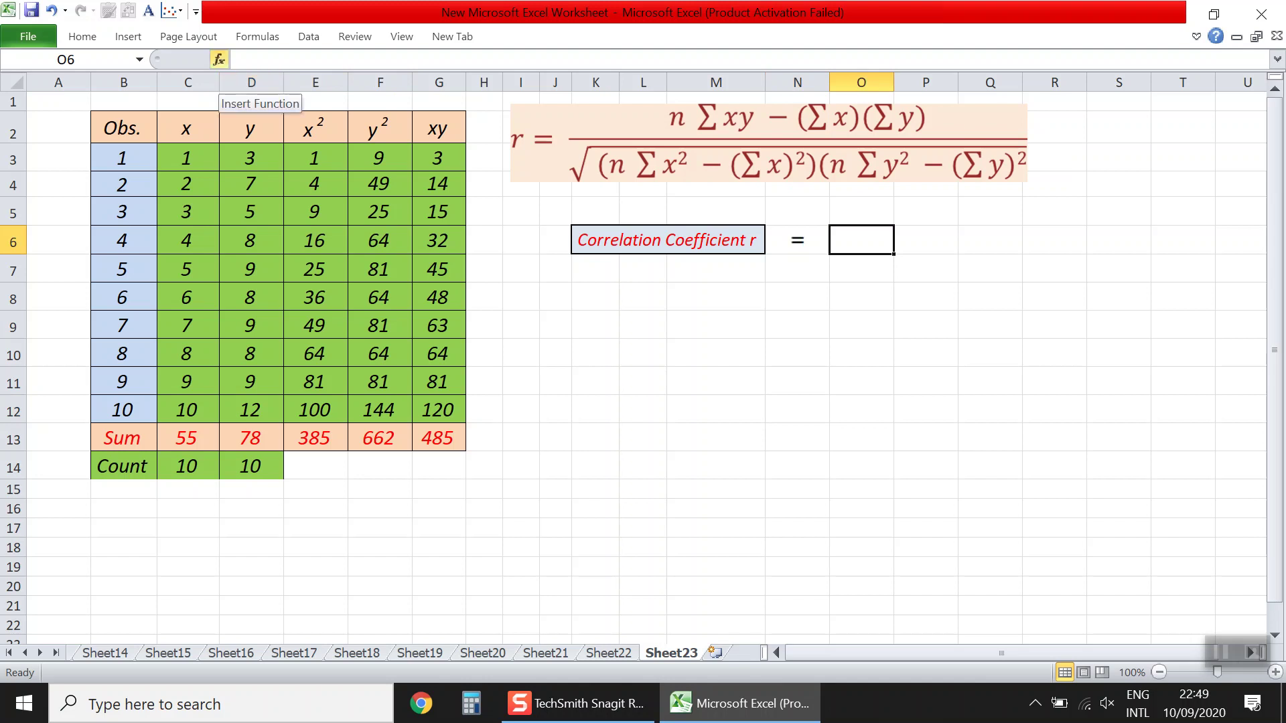
pyautogui.click(219, 60)
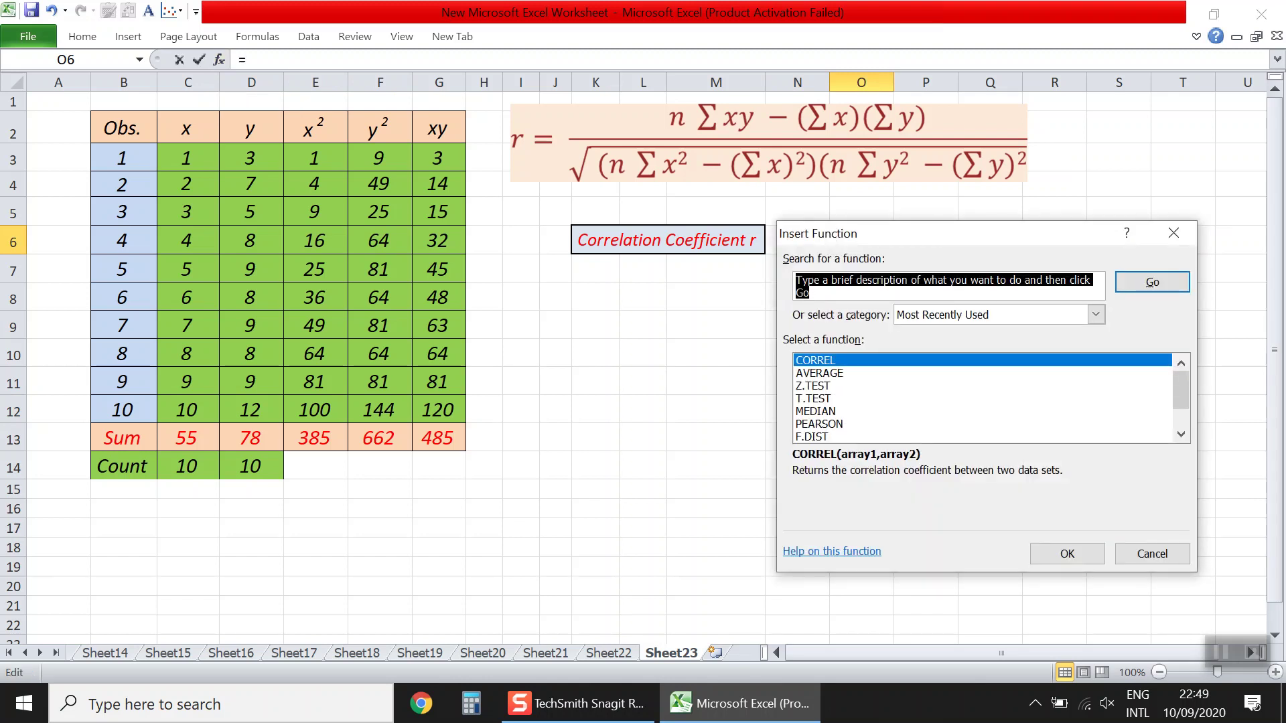
pyautogui.press('Return')
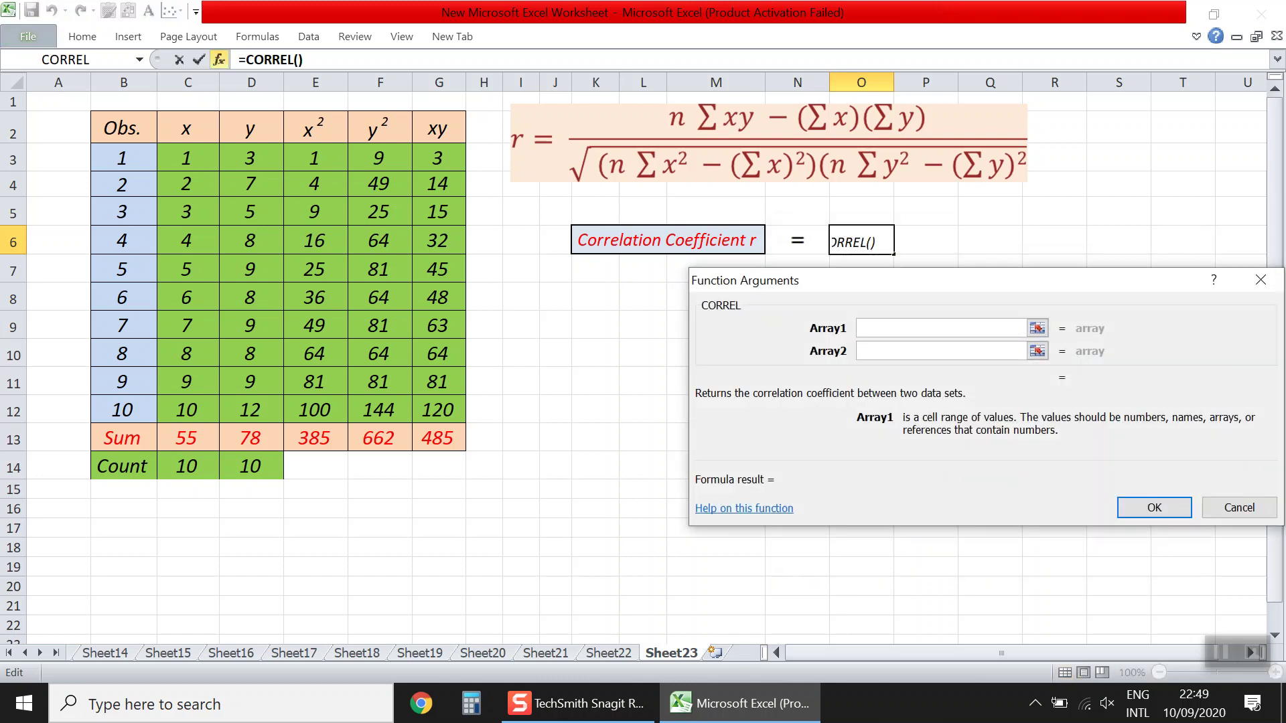
pyautogui.moveTo(190, 159); pyautogui.dragTo(194, 410)
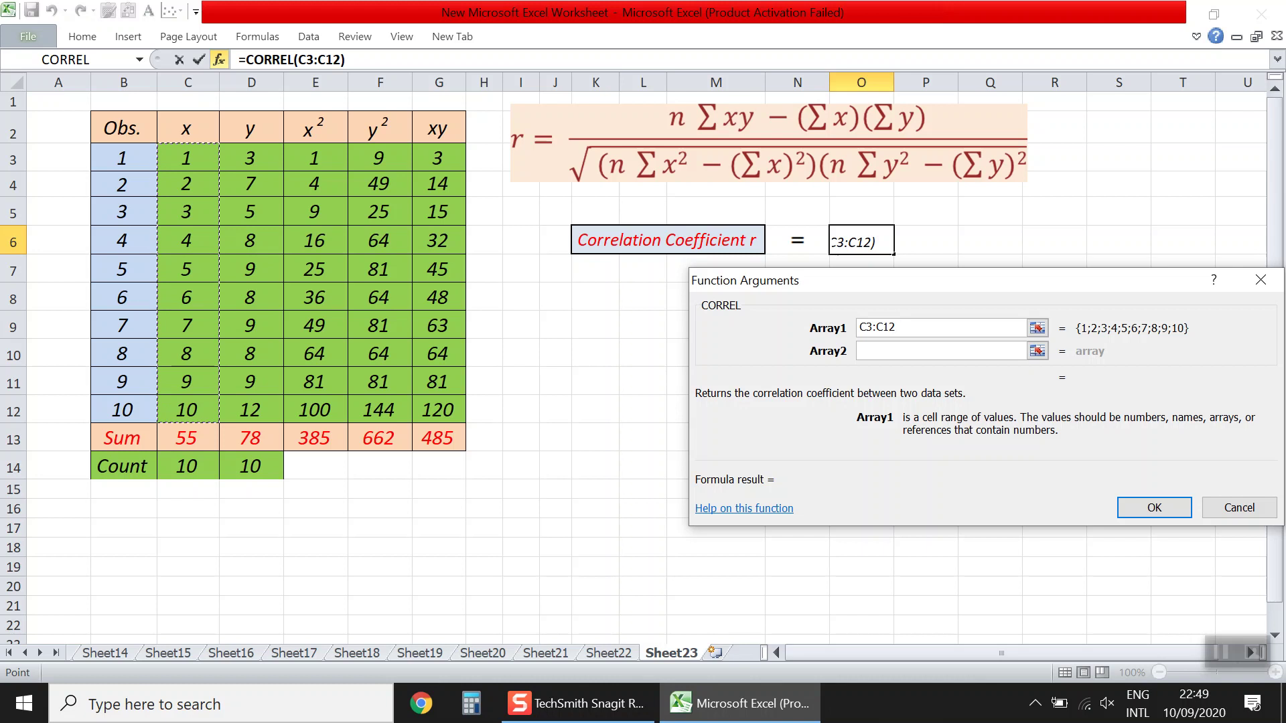
pyautogui.click(957, 351)
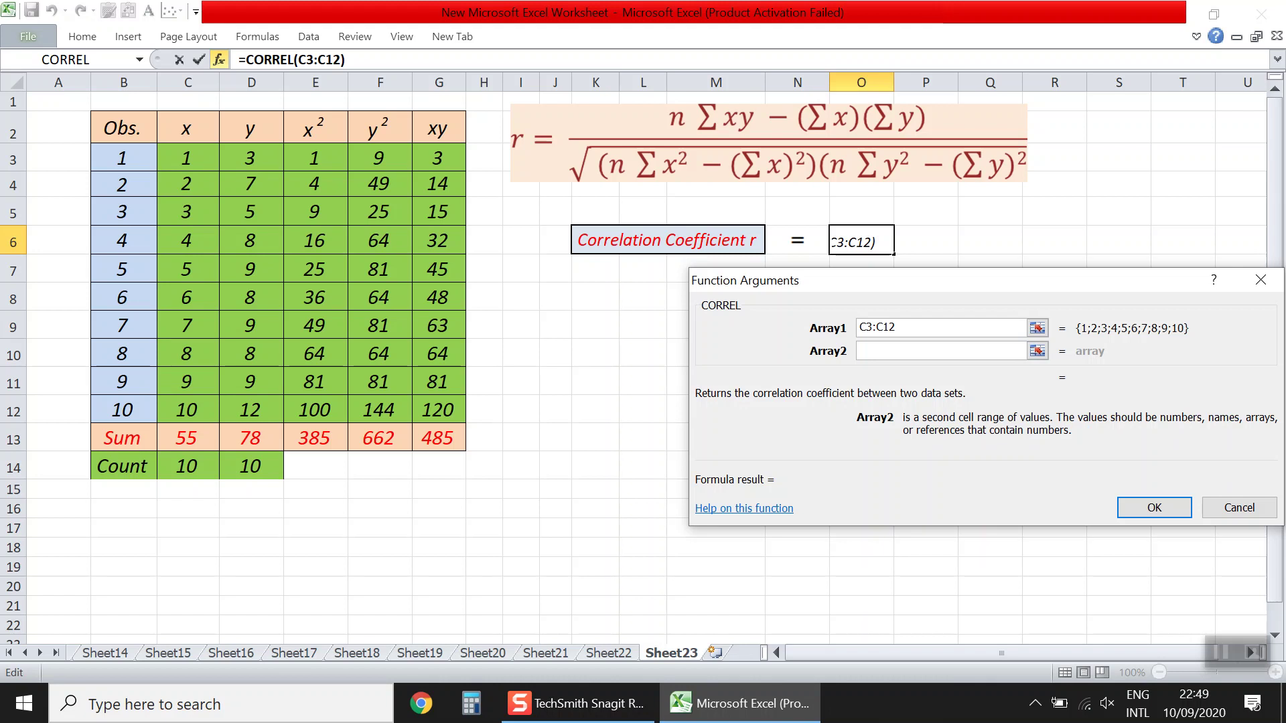
pyautogui.moveTo(261, 158); pyautogui.dragTo(273, 412)
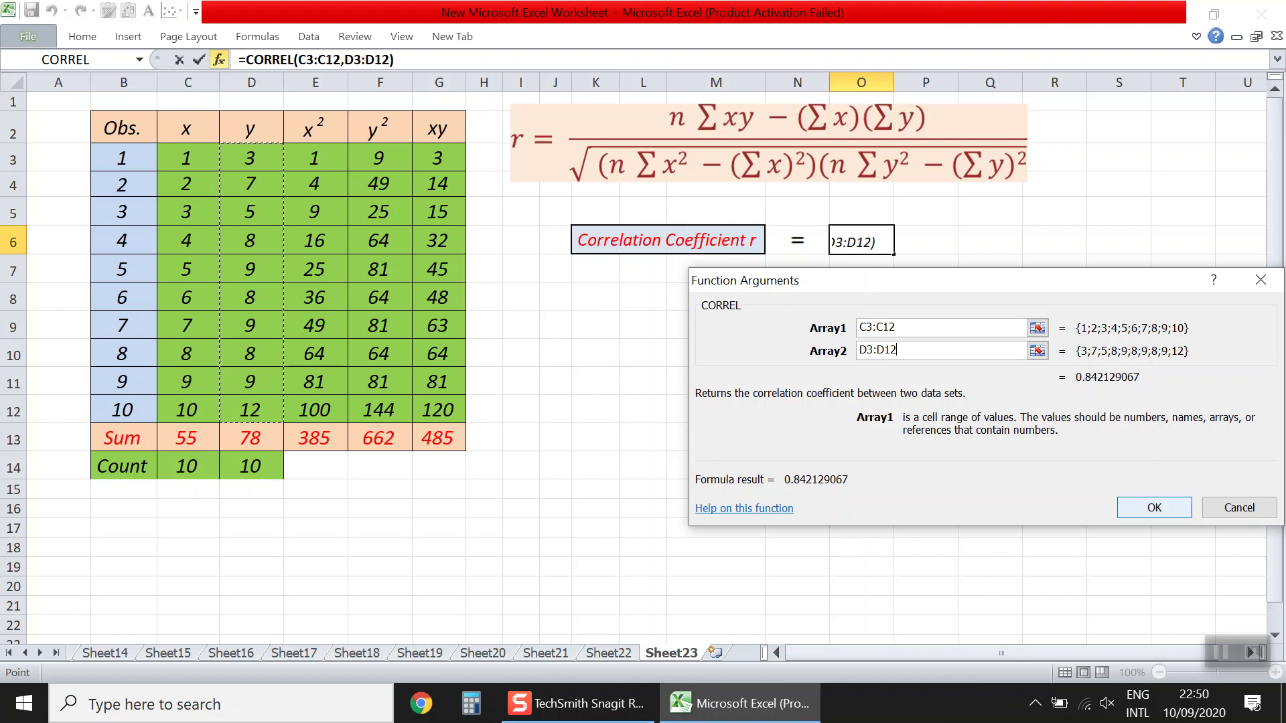
pyautogui.click(1154, 507)
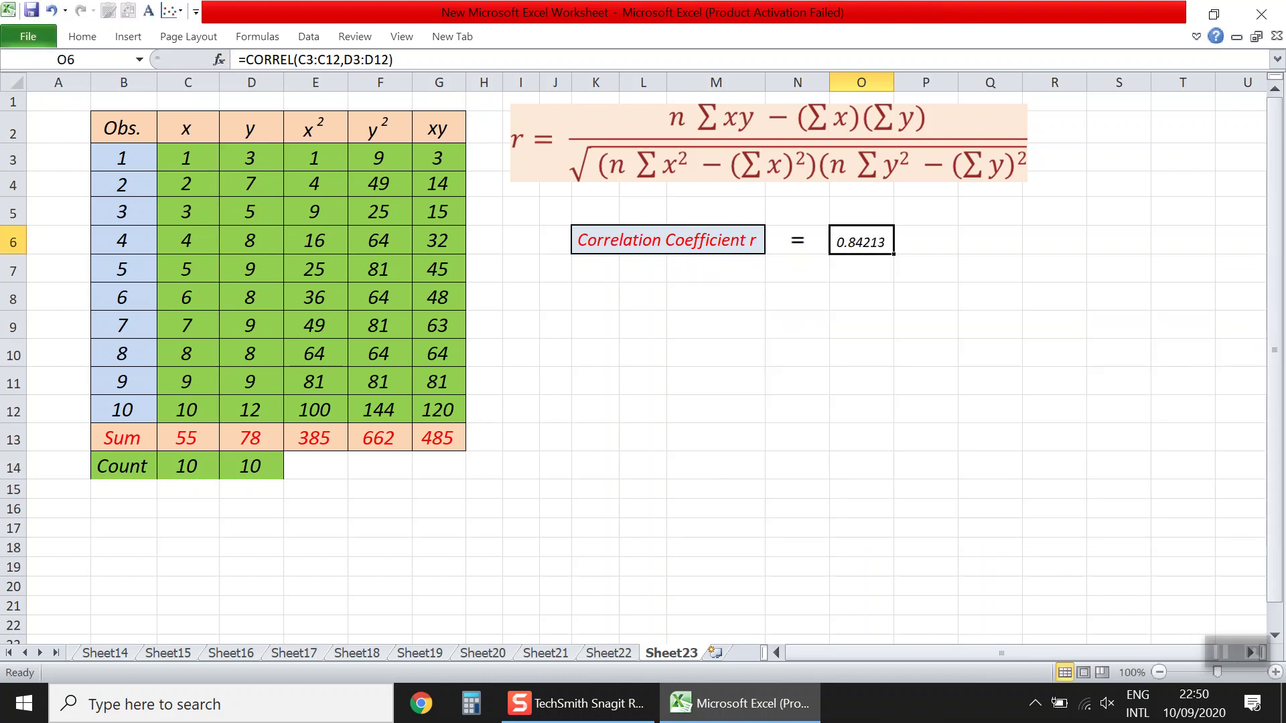